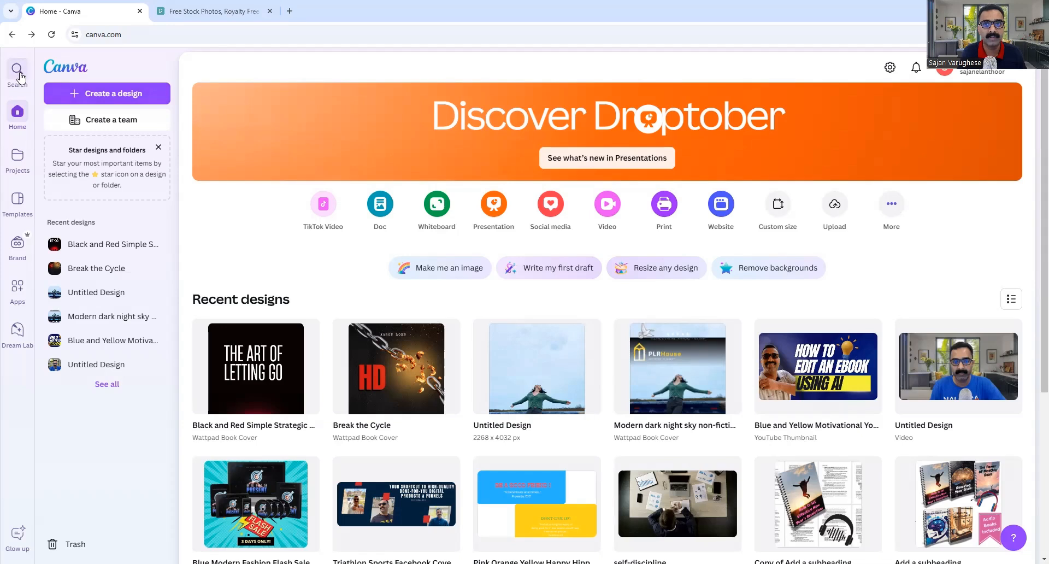
Search Canva for 'ebook cover' and filter the results to Canva Templates.
left_click(20, 75)
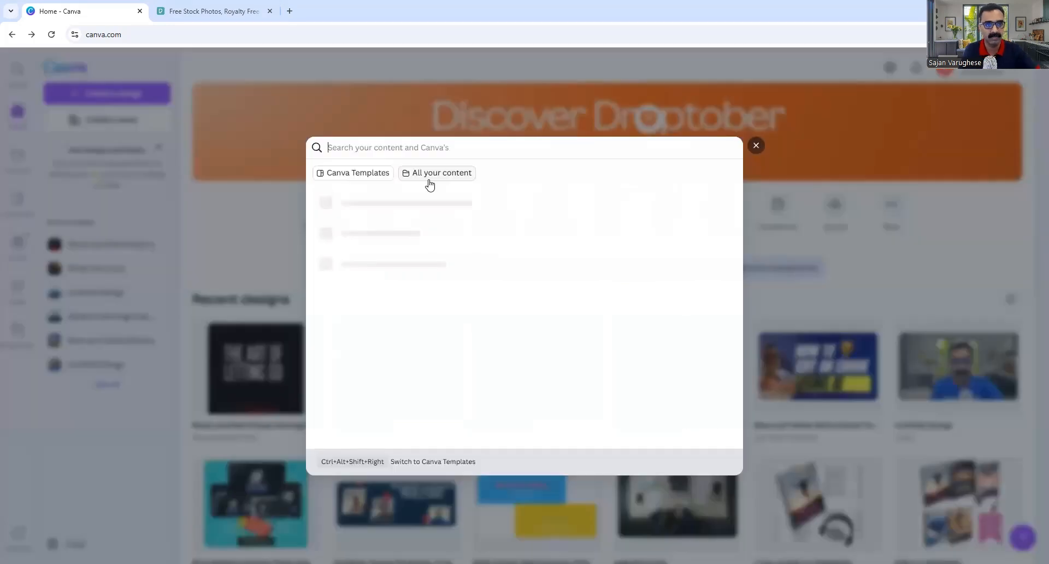
type("ebook cover")
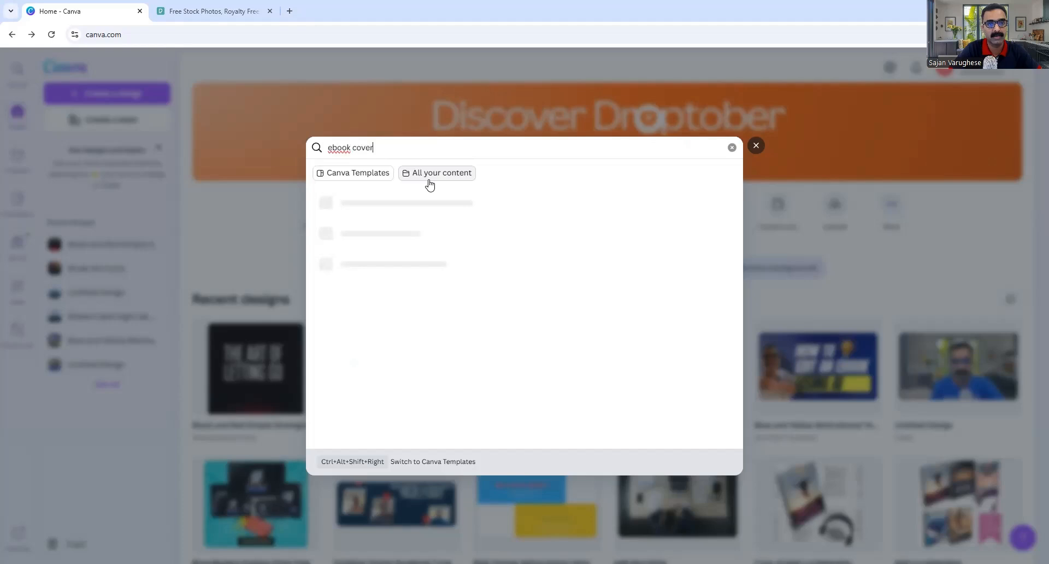
key("Return")
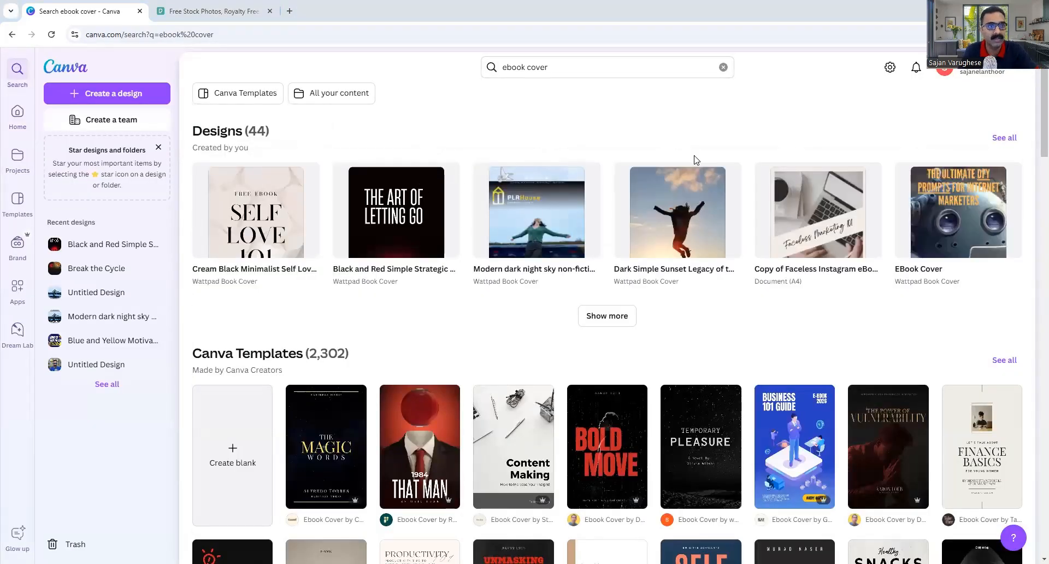
left_click(252, 102)
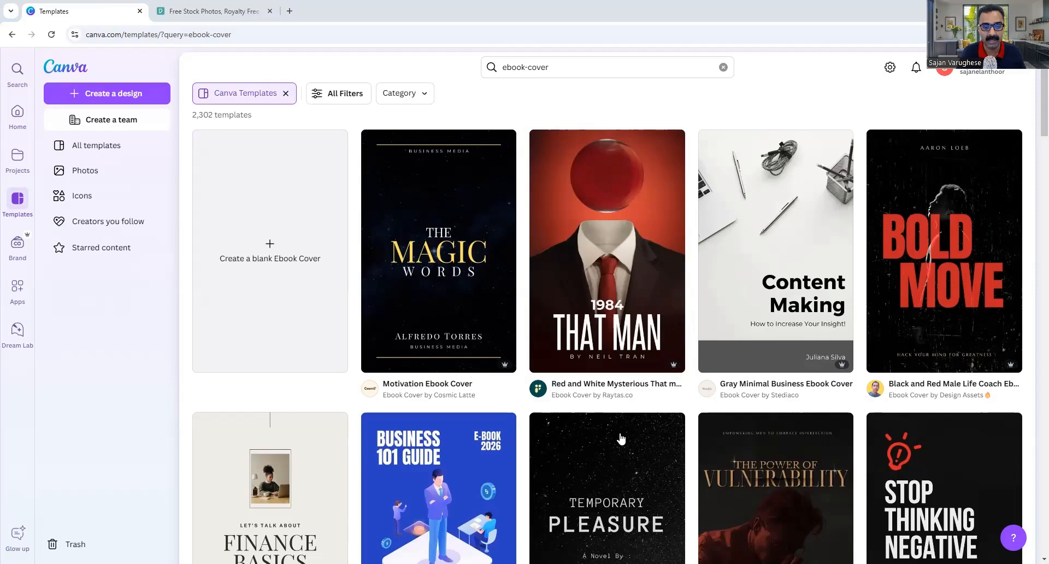
scroll(511, 213, "down", 3)
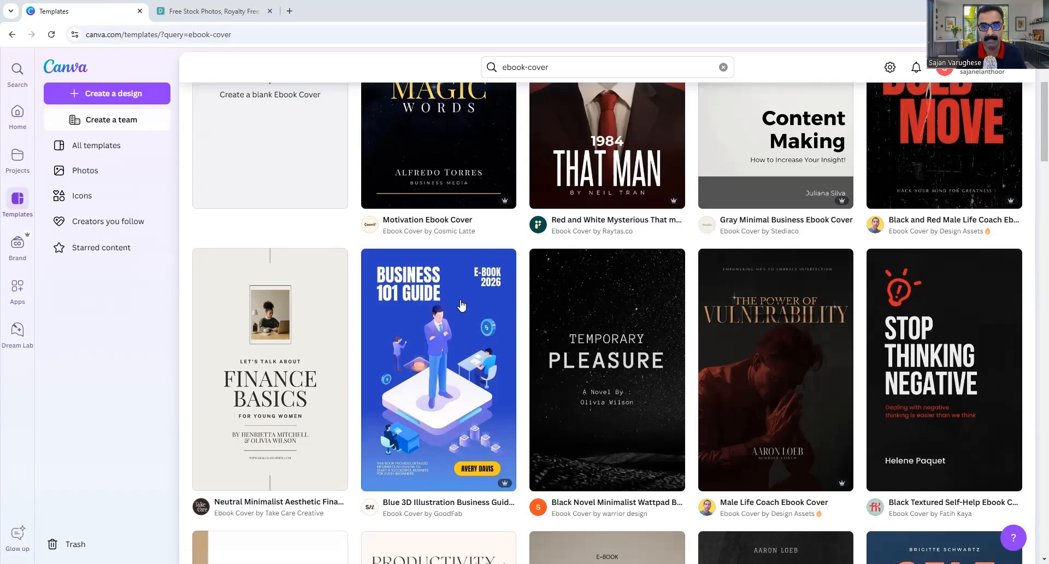
mouse_move(502, 483)
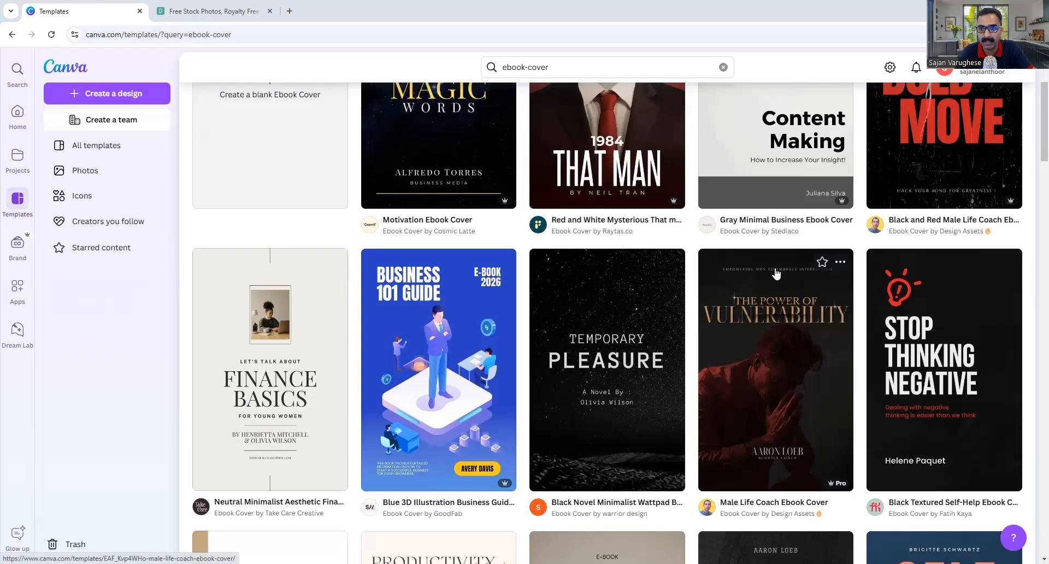
Preview the Male Life Coach template, then open the Breaking Boundaries night-sky template from More like this.
left_click(774, 365)
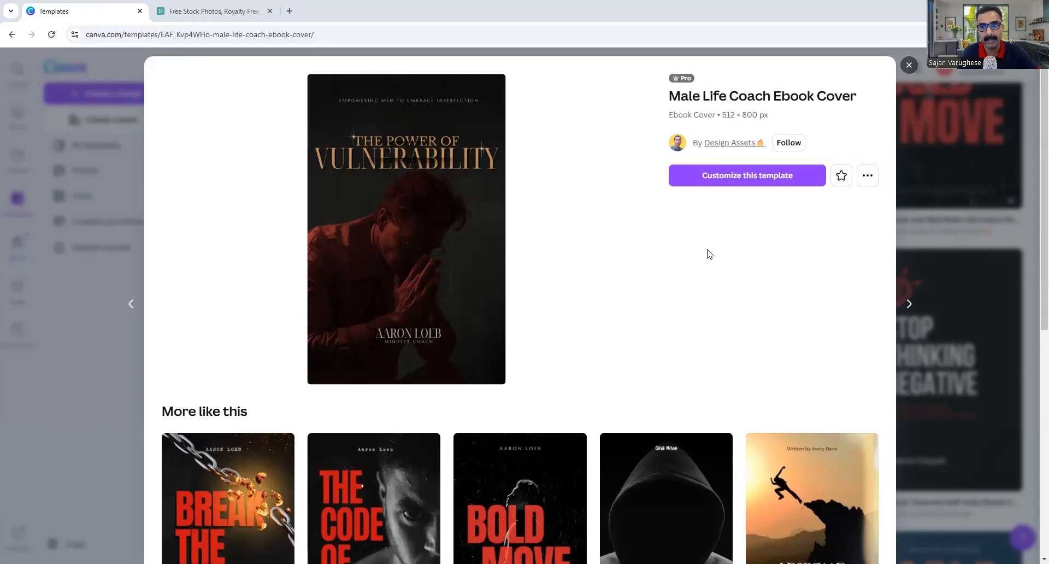
left_click(752, 185)
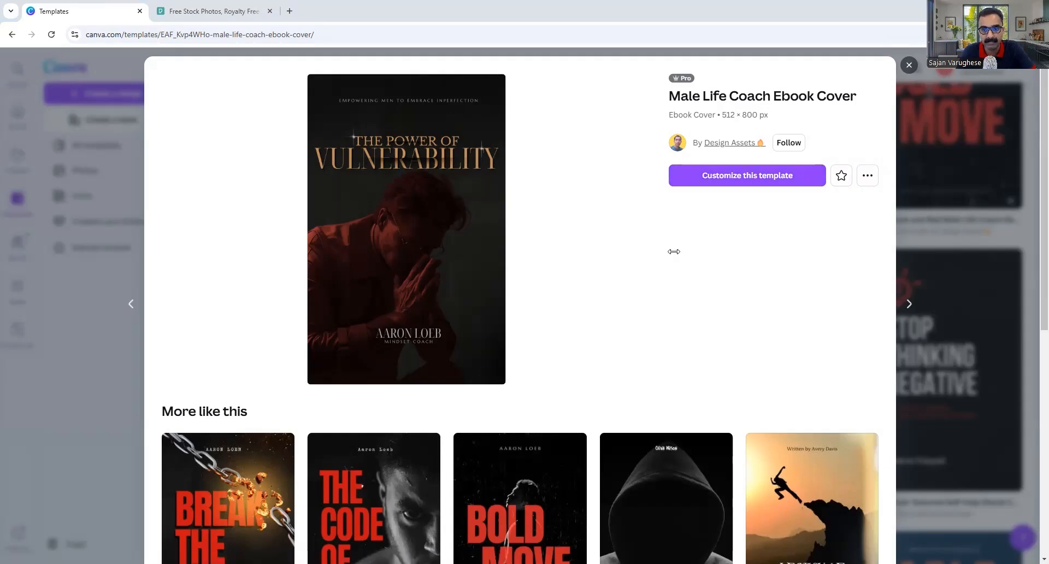
scroll(237, 322, "down", 1)
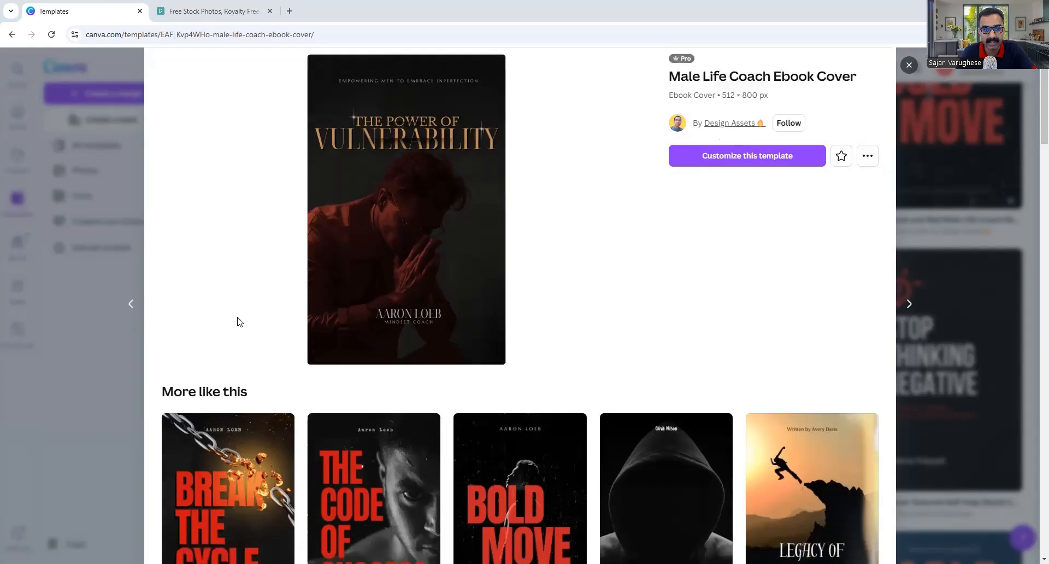
scroll(334, 270, "down", 5)
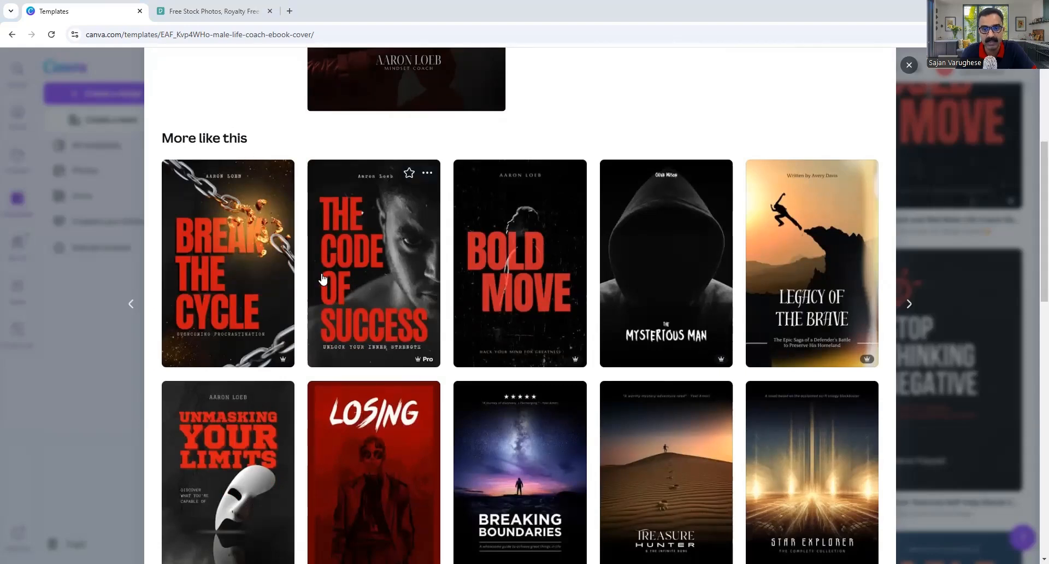
scroll(322, 279, "down", 2)
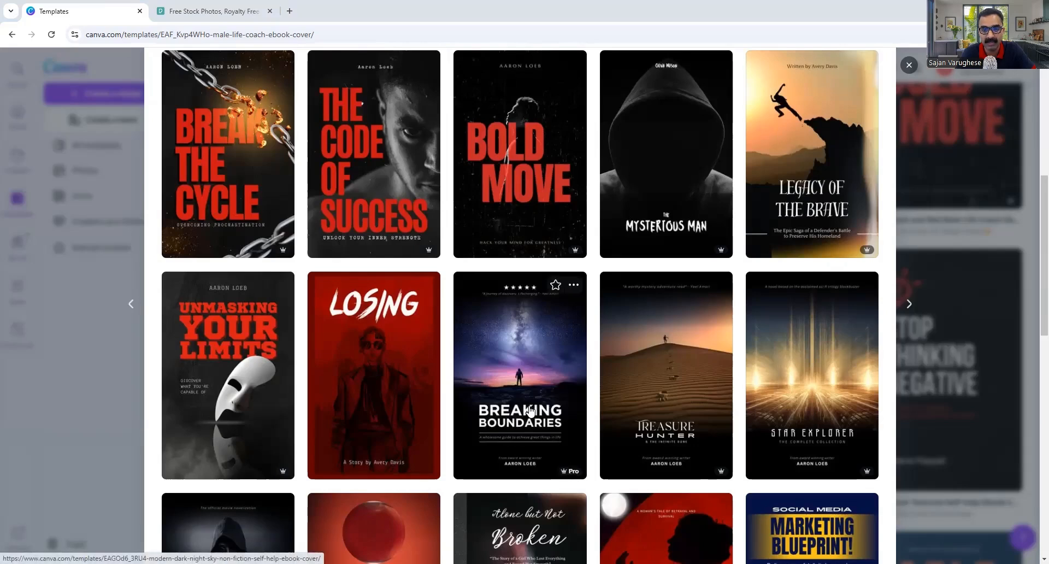
left_click(530, 411)
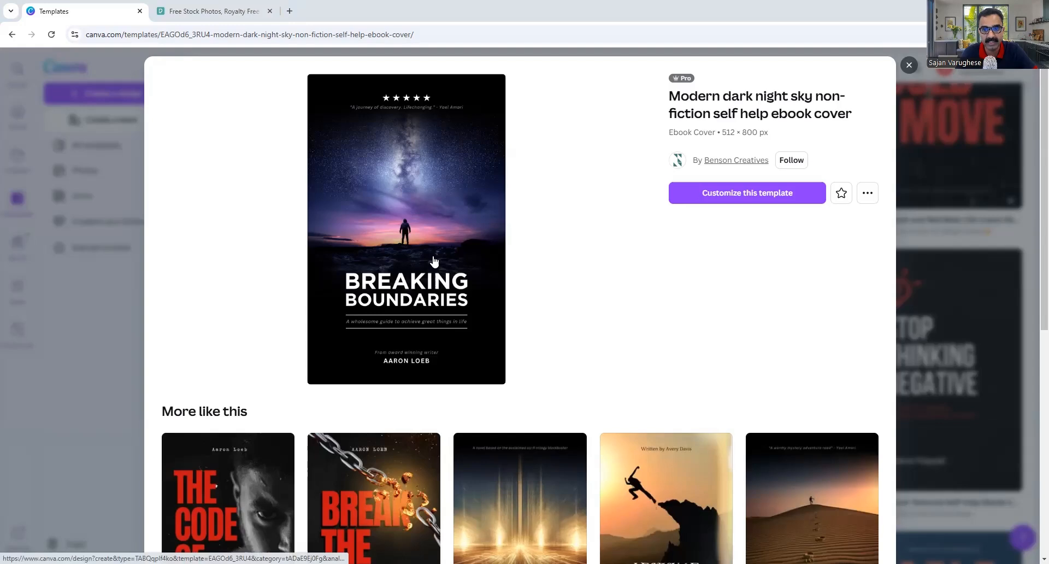
Open the night-sky template as an editable design and select the word BREAKING for replacement.
left_click(749, 194)
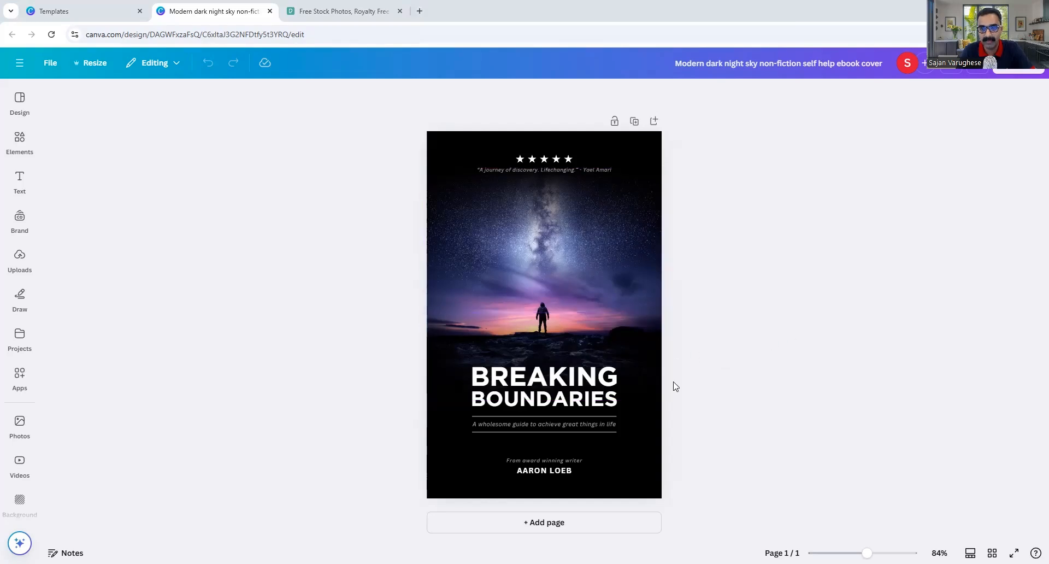
double_click(553, 387)
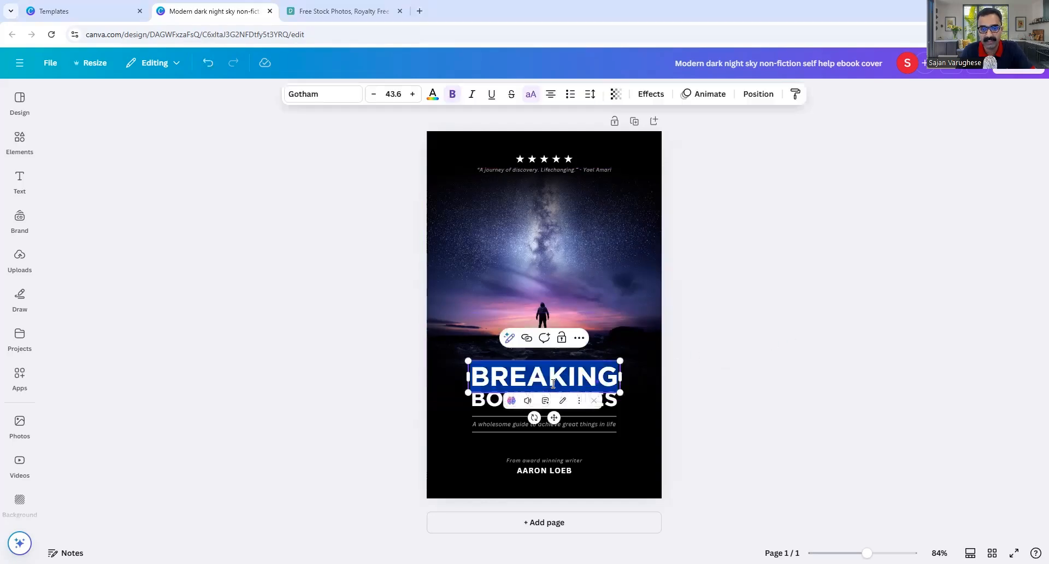
left_click(767, 343)
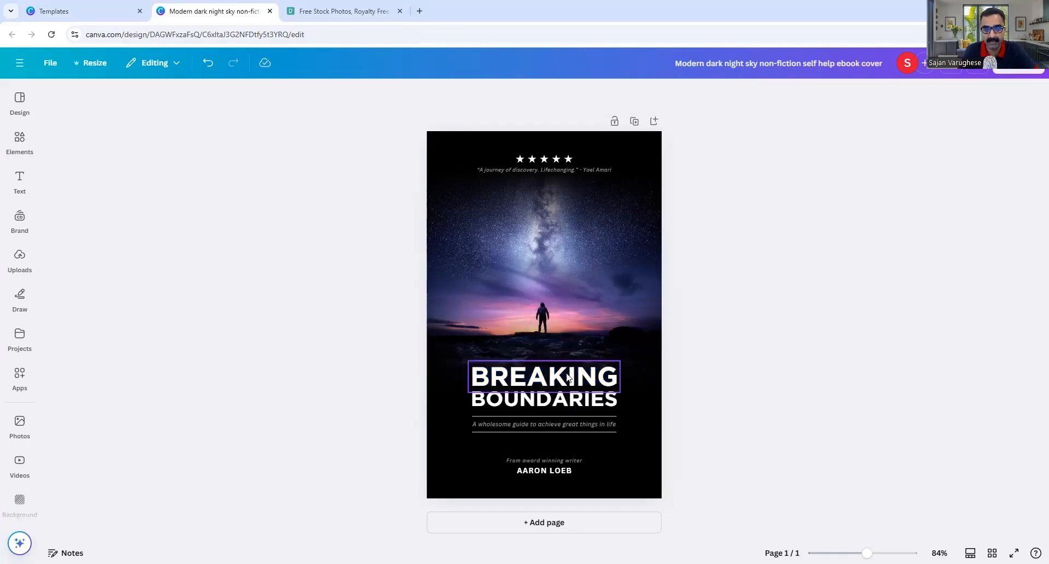
left_click(526, 384)
double_click(525, 383)
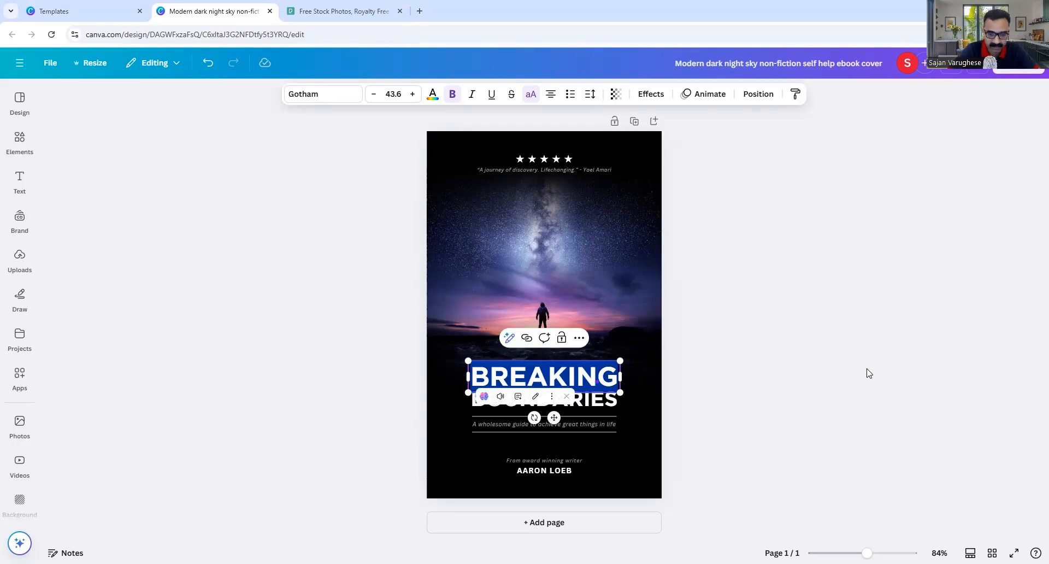
Replace BREAKING with 'THE ART' / 'OF' and BOUNDARIES with 'LETTING GO'.
type("THE ART")
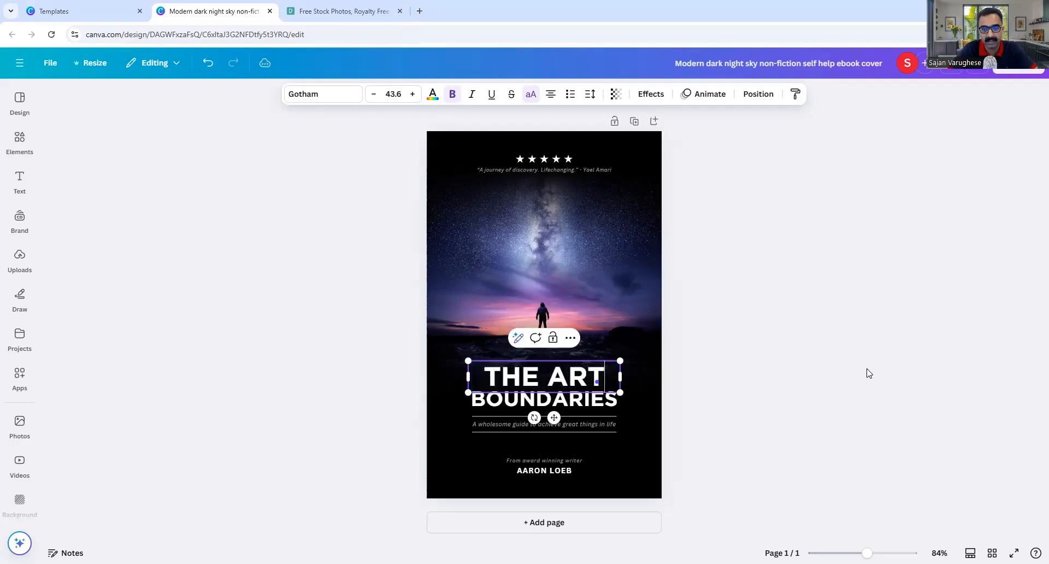
key("Return")
type("OF")
double_click(589, 398)
type("LETTING GO")
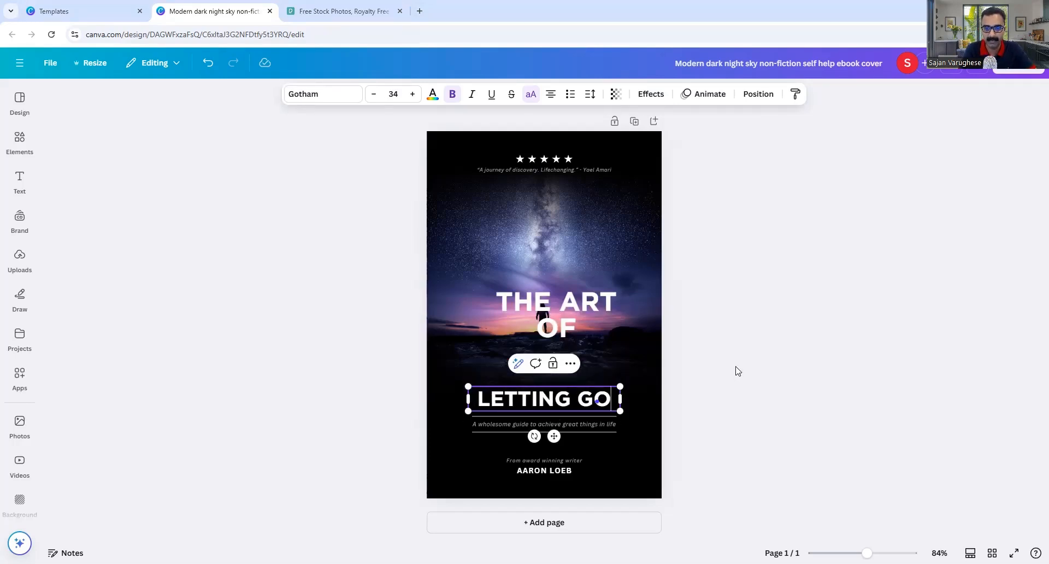
left_click(721, 363)
Widen THE ART OF onto one line, place it above LETTING GO, and select its words.
left_click_drag(563, 307, 553, 347)
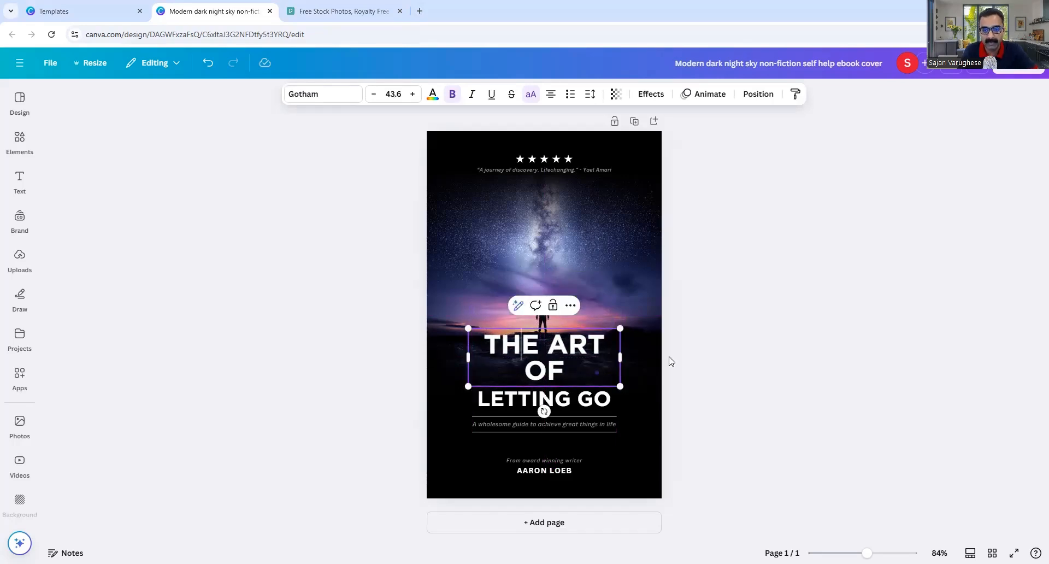
left_click(787, 381)
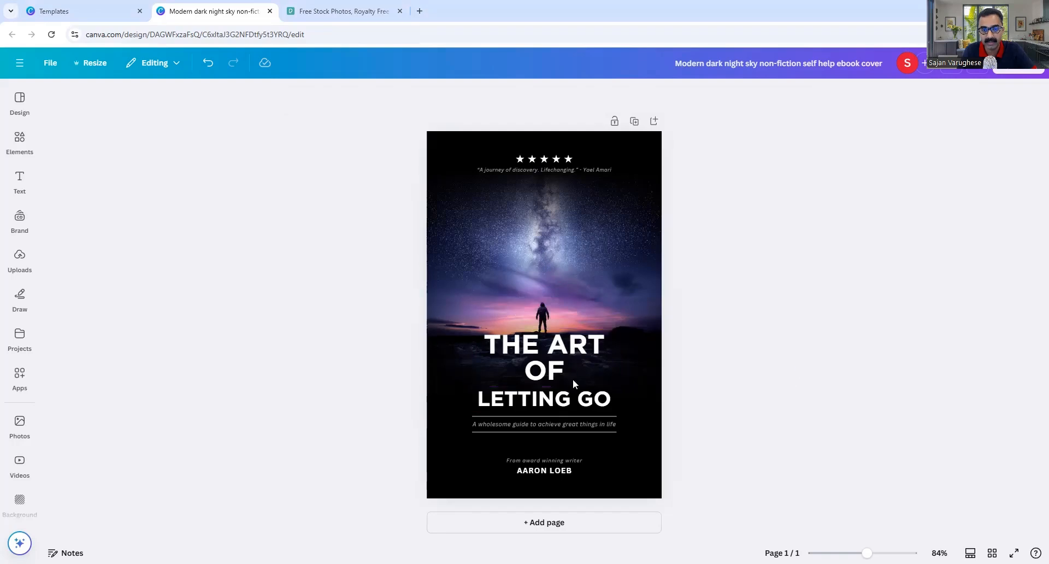
left_click(541, 358)
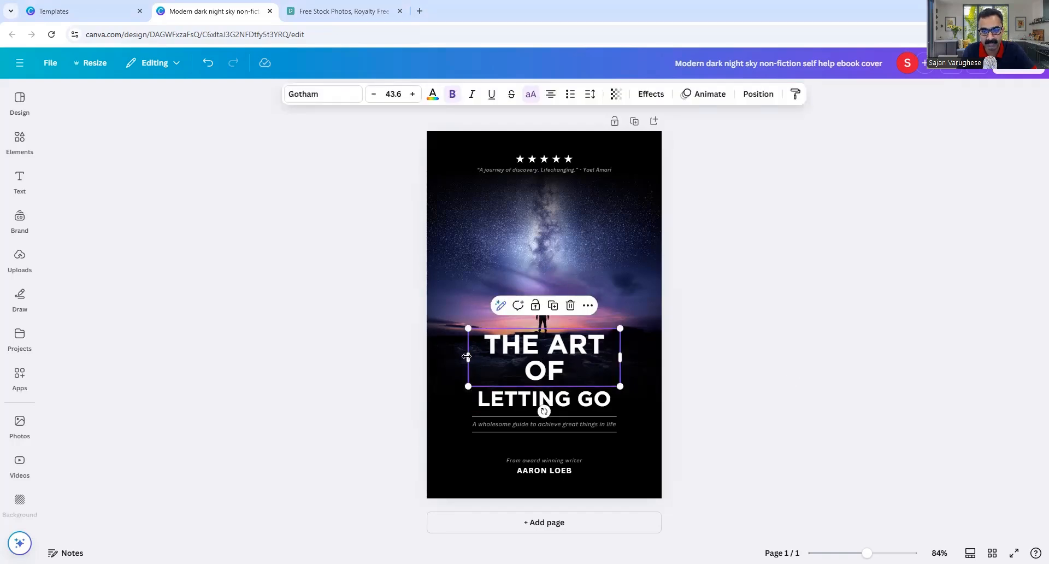
left_click_drag(466, 356, 449, 356)
left_click_drag(540, 348, 558, 361)
left_click(541, 362)
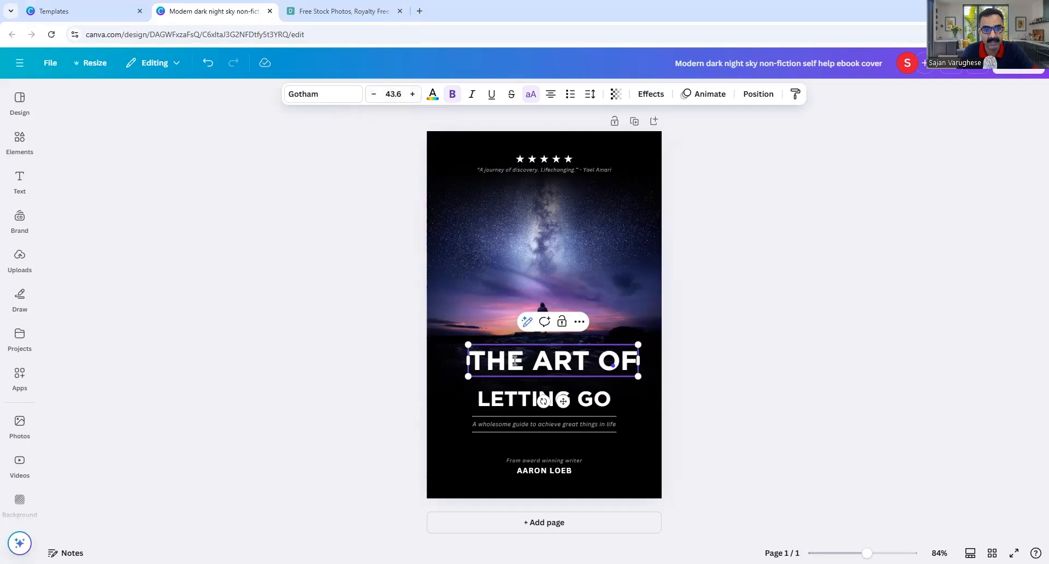
left_click_drag(470, 361, 638, 361)
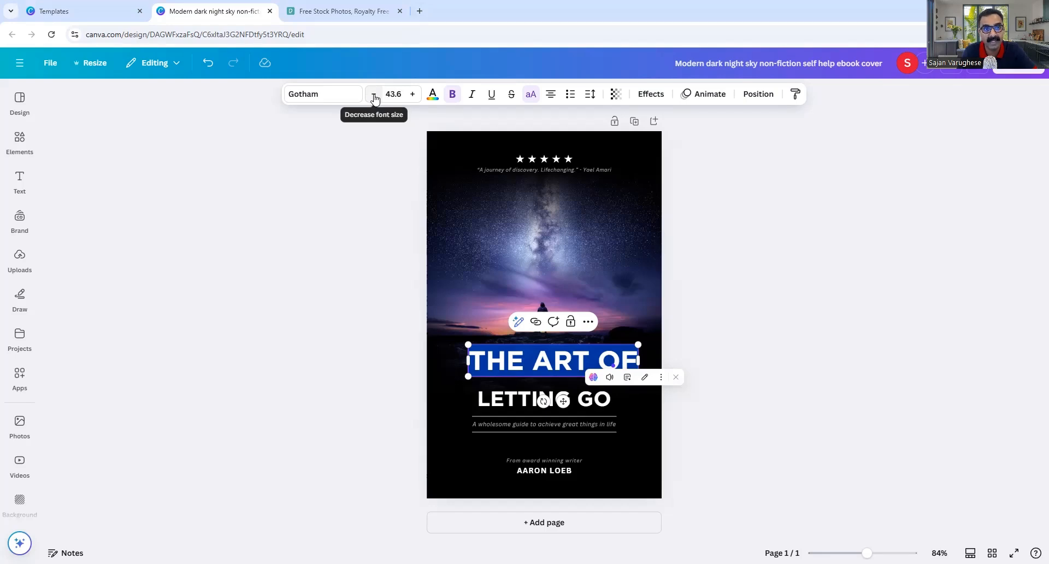
Step THE ART OF's font size down and up, then set it exactly to 35.
left_click(375, 98)
left_click(375, 98)
left_click(374, 97)
left_click(375, 98)
left_click(374, 98)
left_click(375, 98)
left_click(374, 97)
left_click(375, 98)
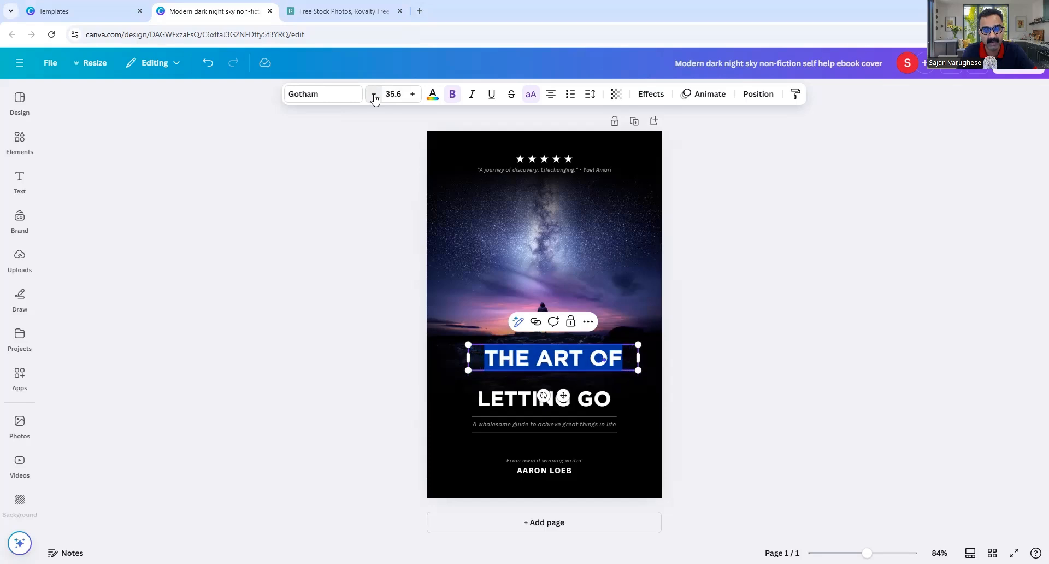
left_click(412, 94)
left_click(413, 94)
left_click(412, 94)
left_click(413, 94)
left_click(412, 94)
left_click(413, 94)
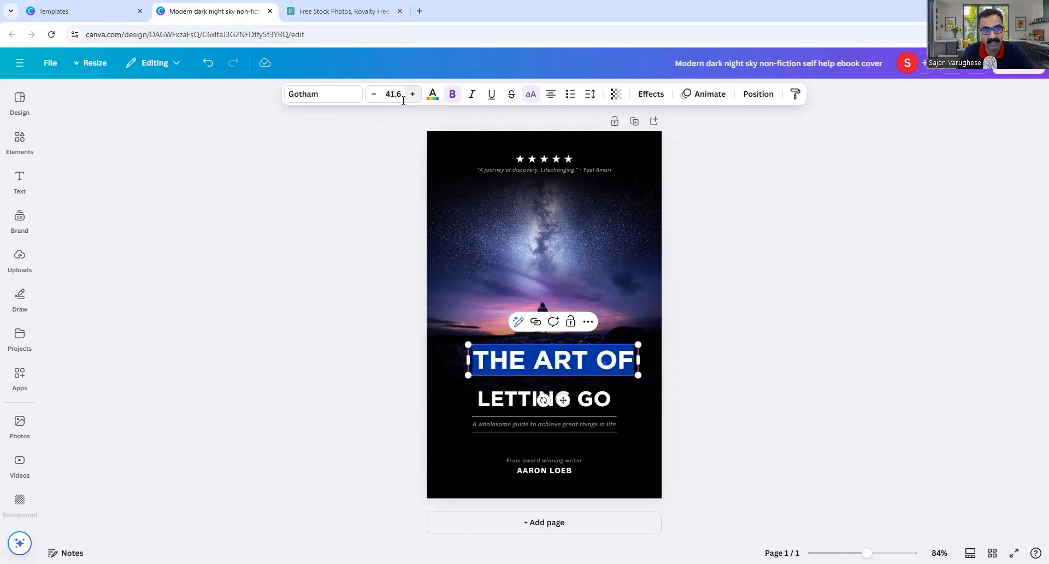
left_click(389, 94)
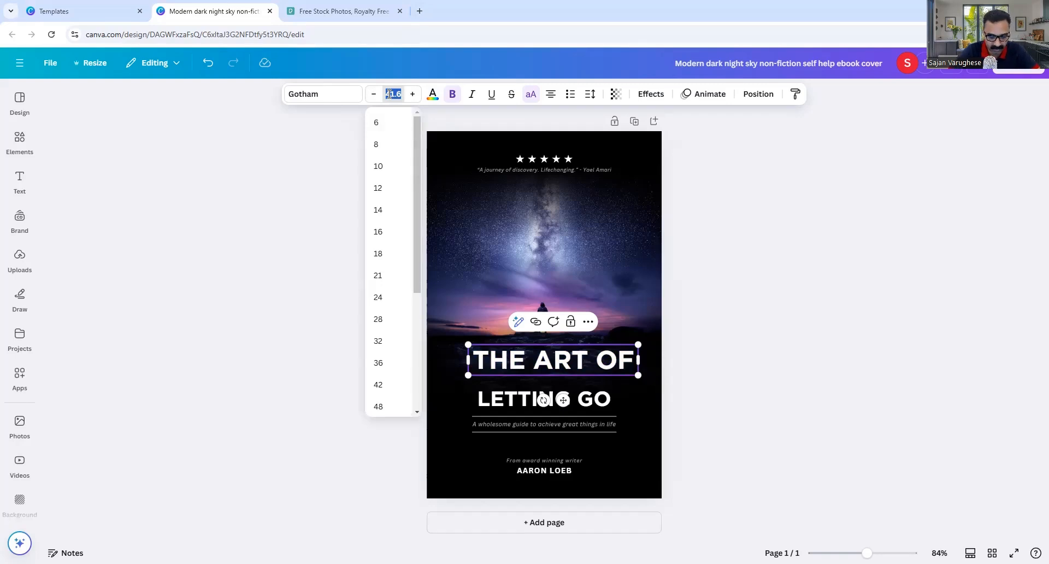
type("35")
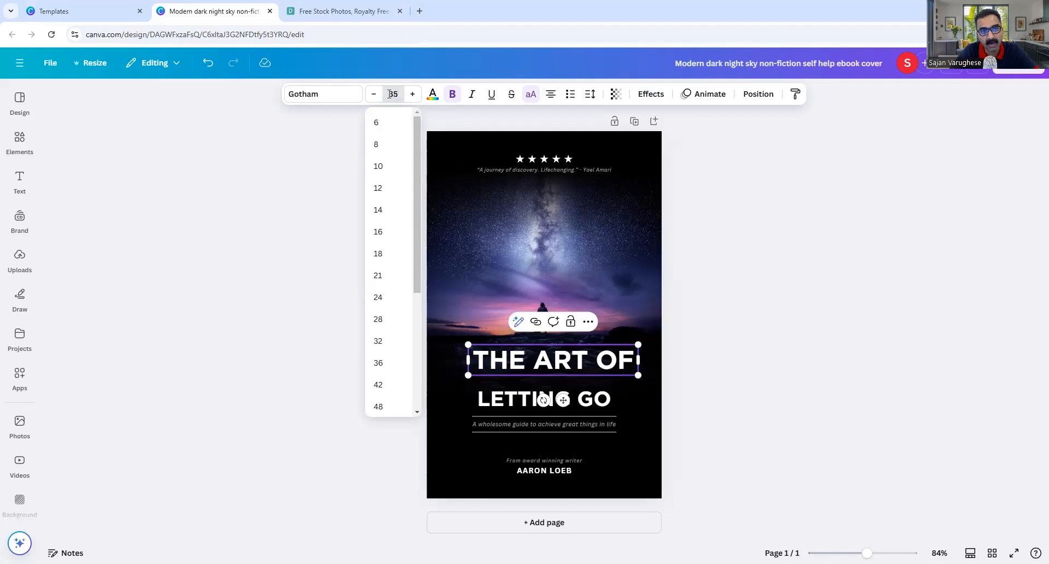
key("Return")
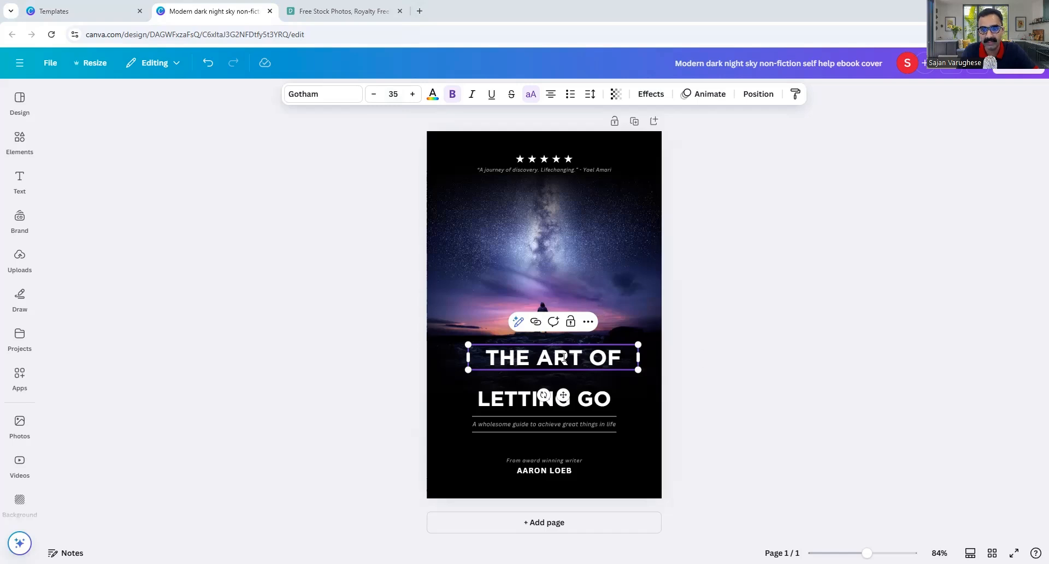
Drag THE ART OF onto the page's vertical centre line, just above LETTING GO.
left_click(515, 353)
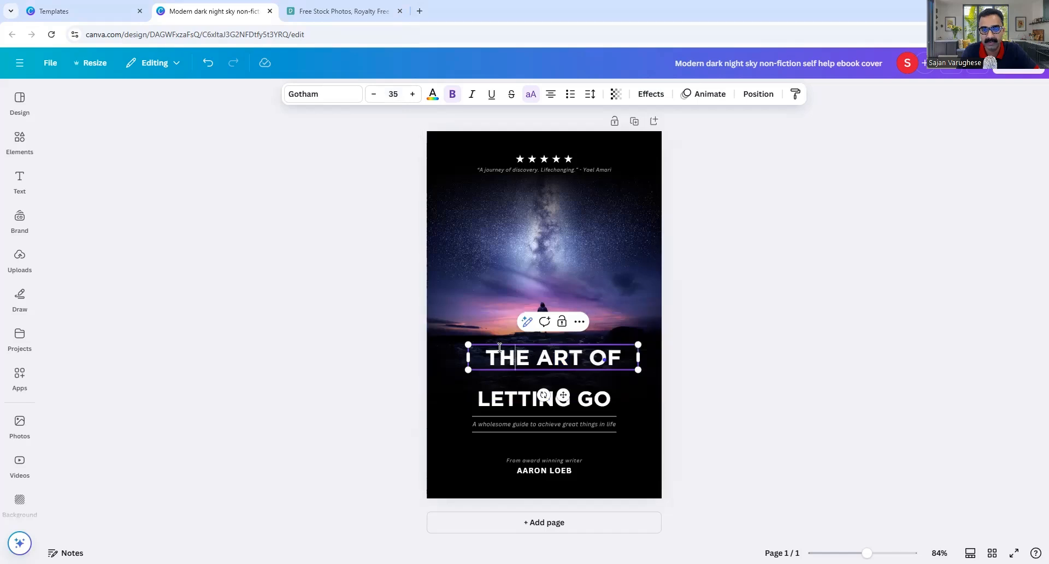
left_click(923, 306)
left_click(565, 351)
left_click_drag(566, 351, 552, 350)
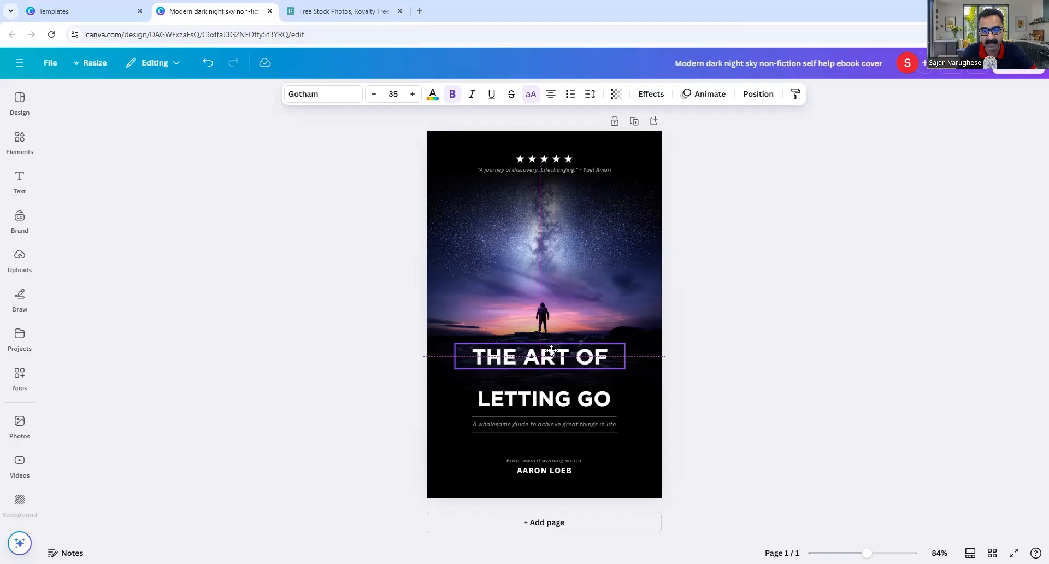
left_click_drag(552, 351, 556, 351)
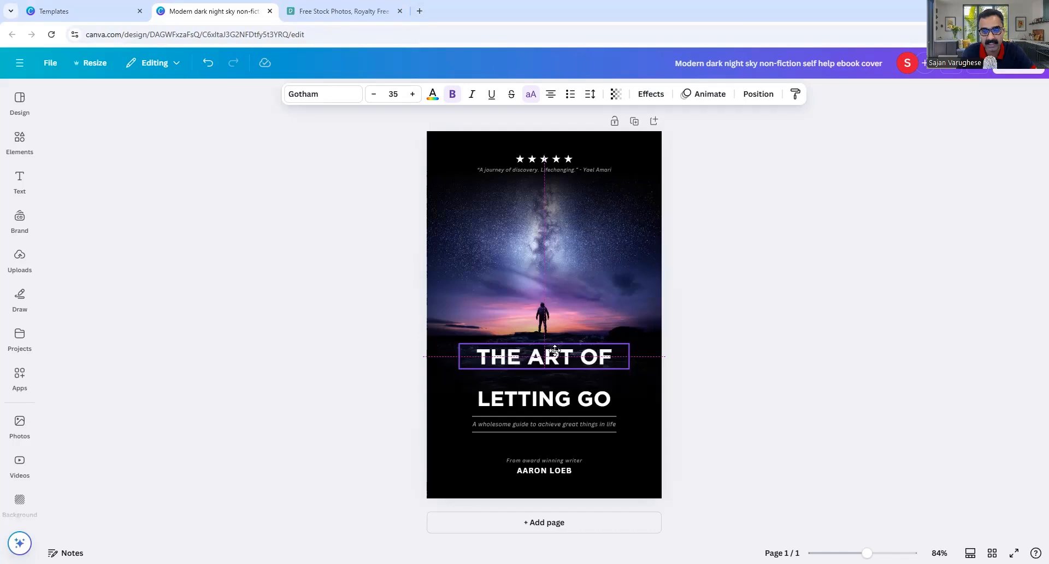
left_click_drag(556, 351, 554, 354)
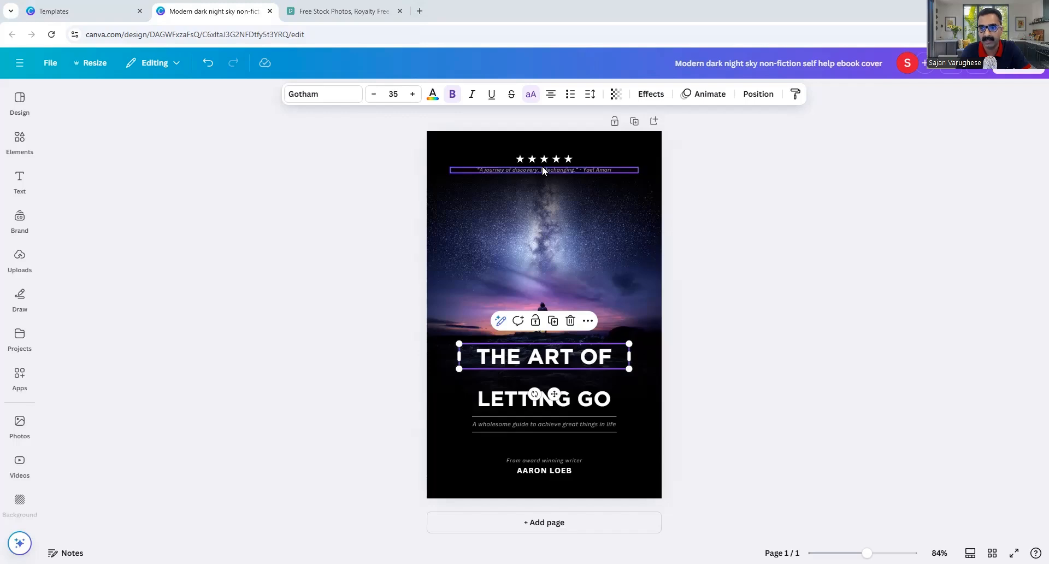
key("Escape")
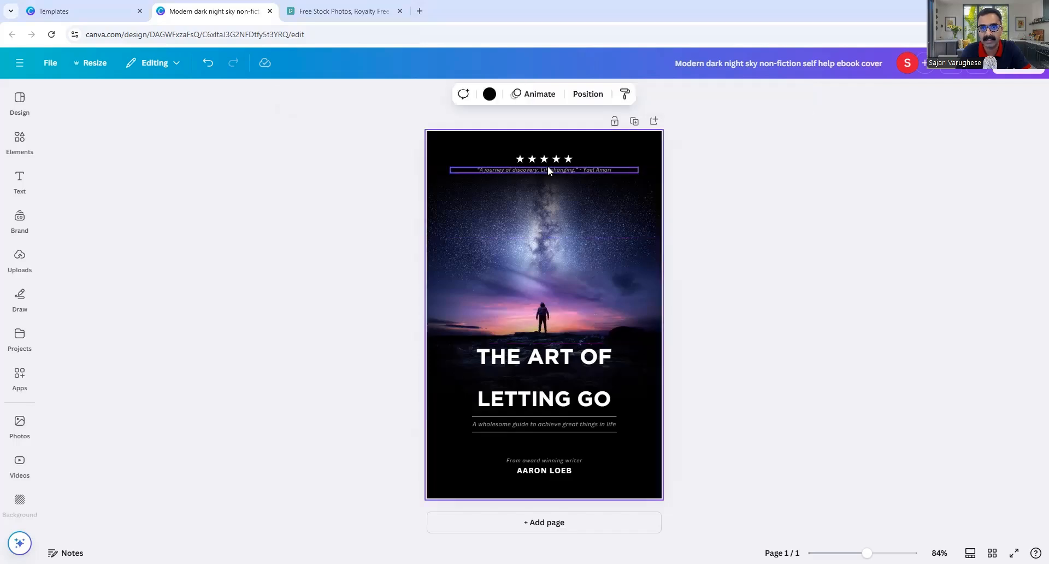
left_click(549, 170)
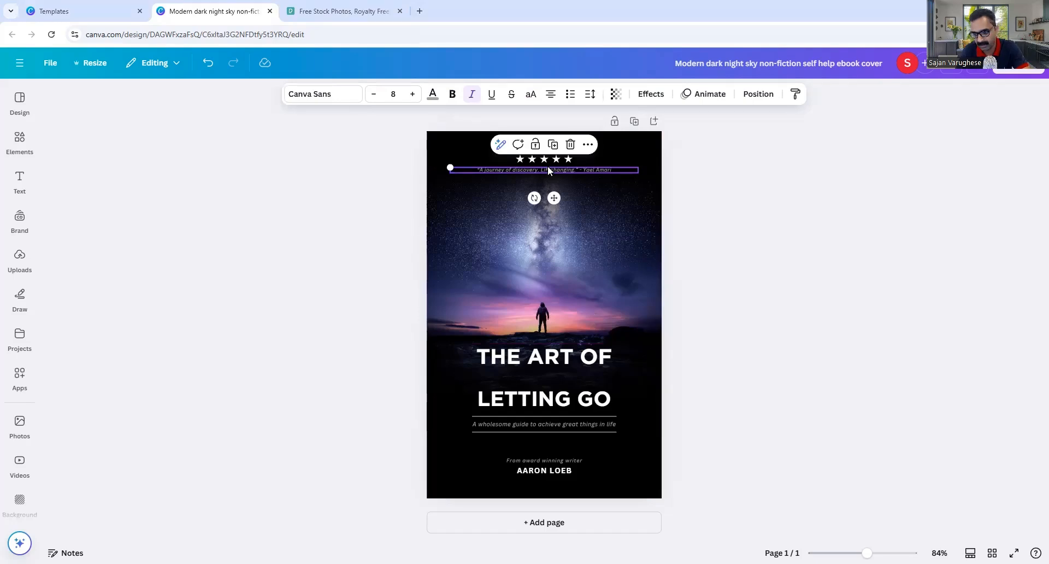
Delete the review quote and each of the five stars at the top of the cover.
key("Delete")
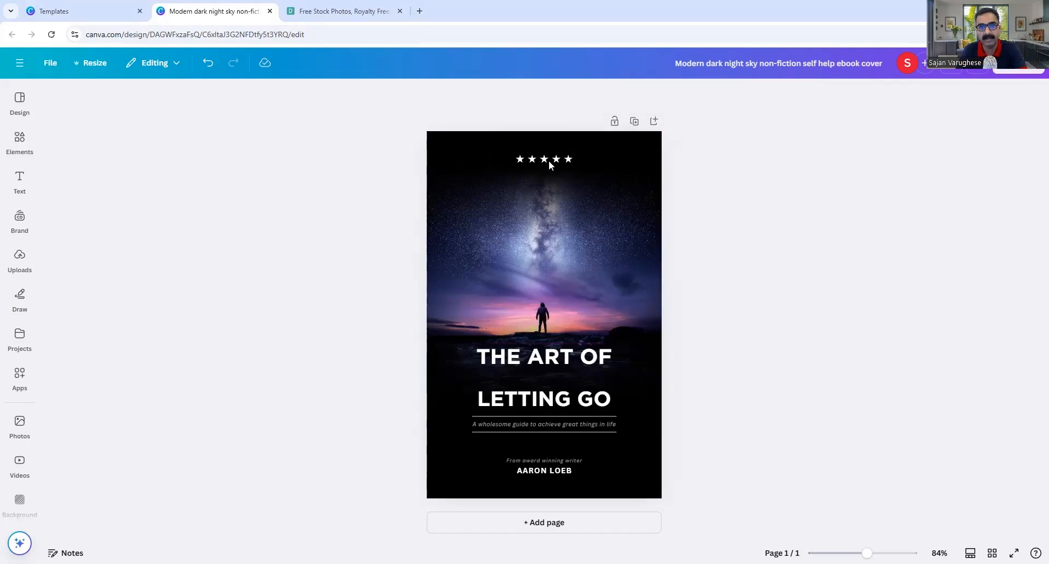
left_click(520, 159)
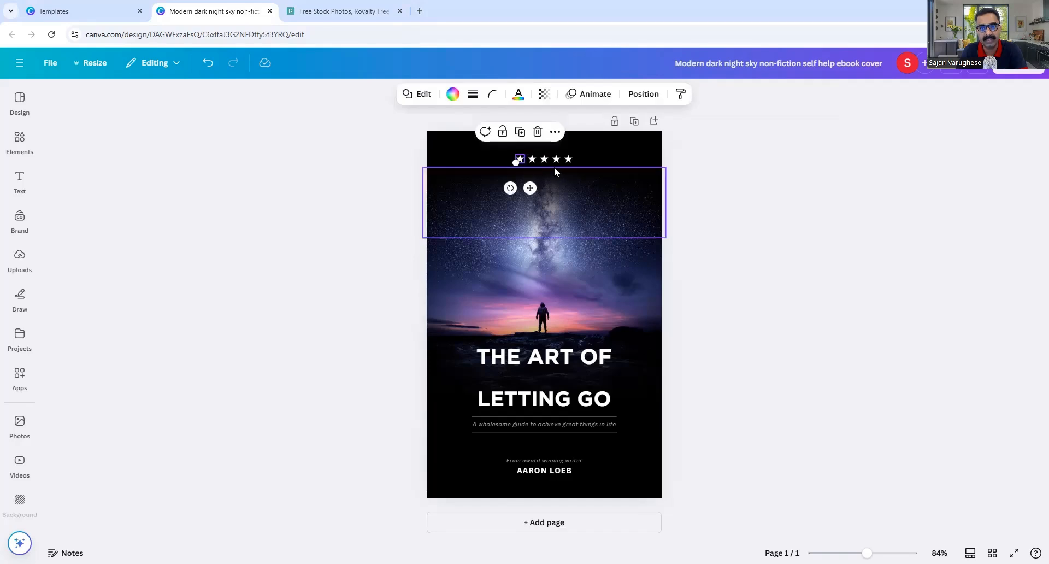
key("Delete")
left_click(534, 159)
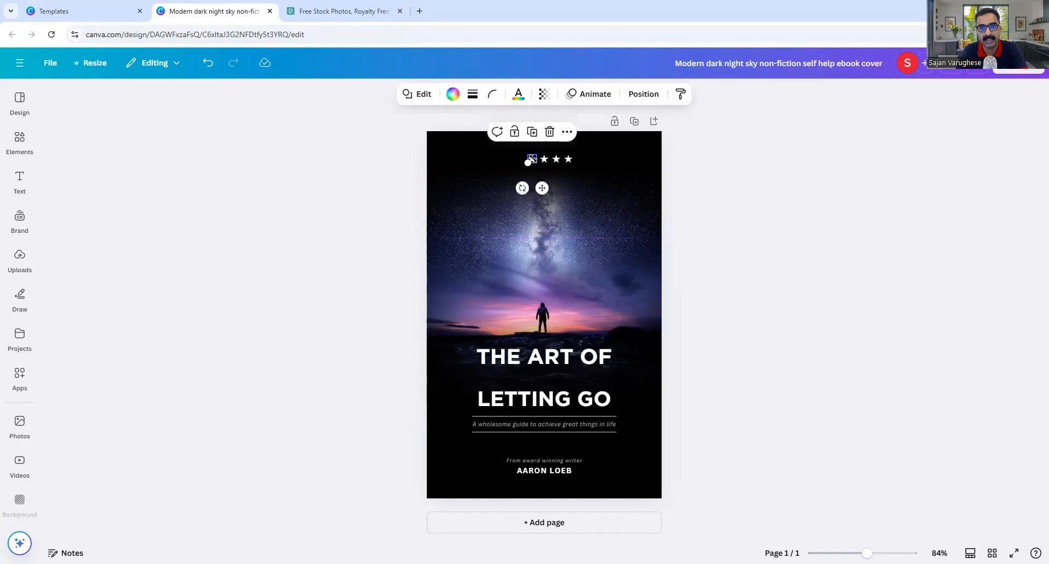
key("Delete")
left_click(543, 159)
key("Delete")
left_click(558, 159)
key("Delete")
left_click(568, 159)
key("Delete")
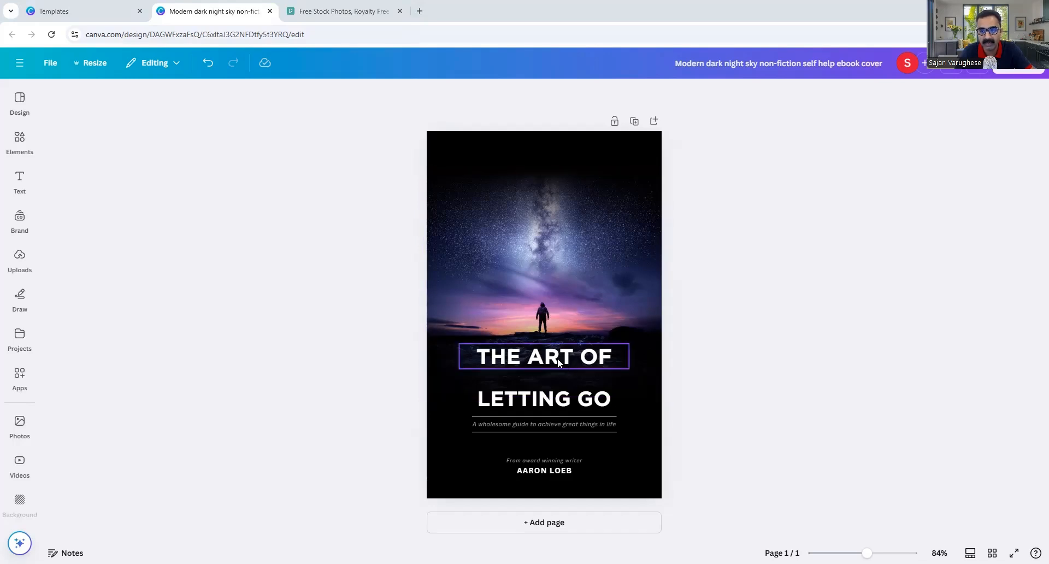
Nudge THE ART OF down toward LETTING GO, then switch to the Pexels tab.
left_click_drag(558, 358, 557, 372)
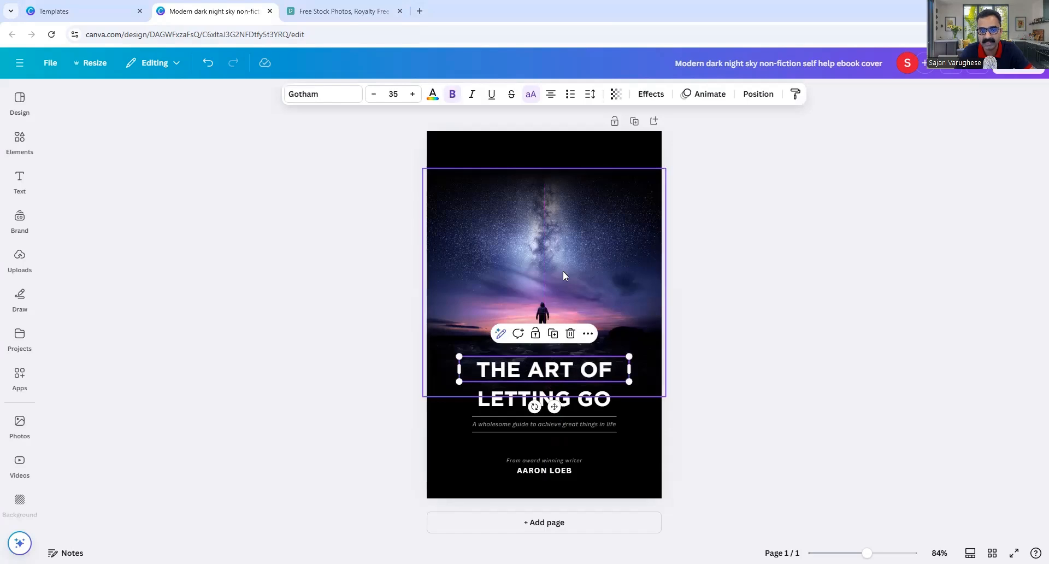
left_click(548, 308)
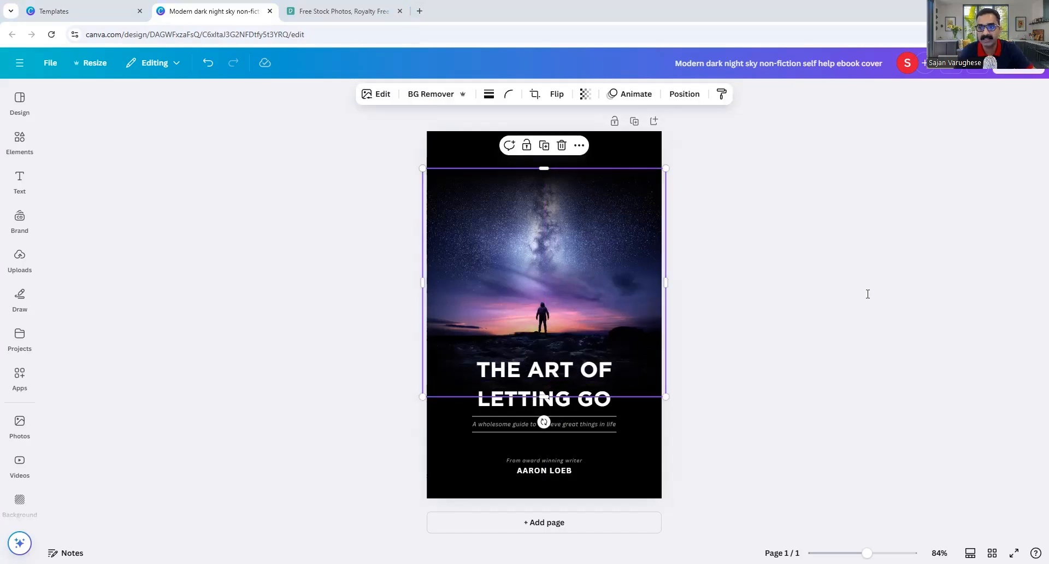
key("ctrl+Tab")
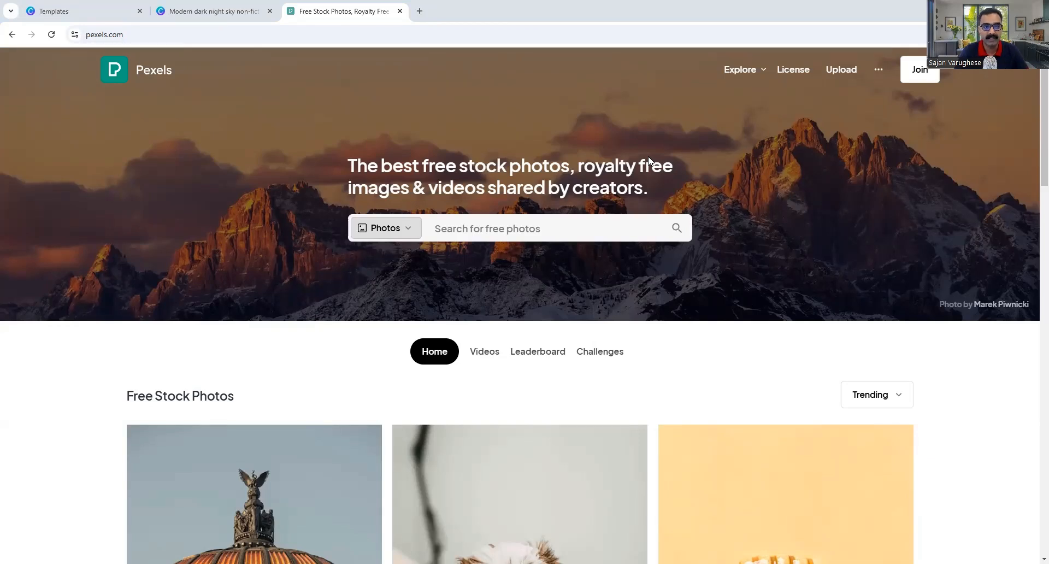
Search Pexels for 'letting go' photos.
left_click(475, 232)
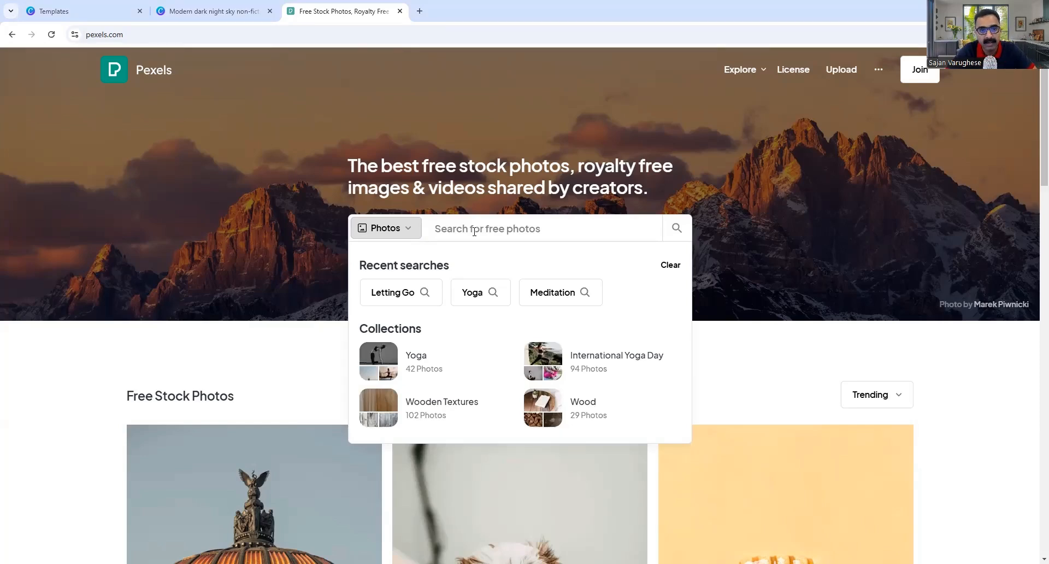
type("letting")
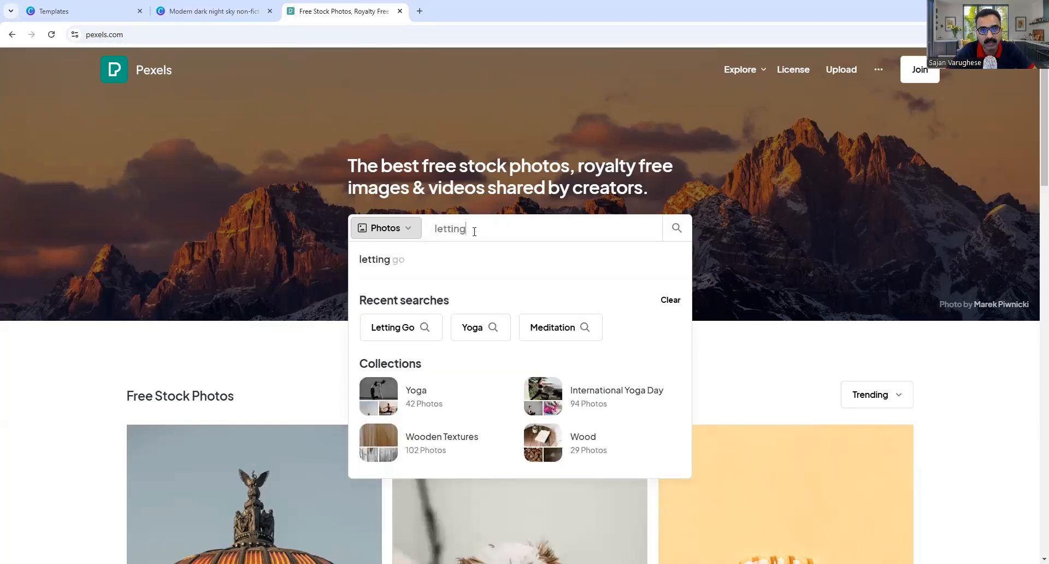
type(" go")
key("Return")
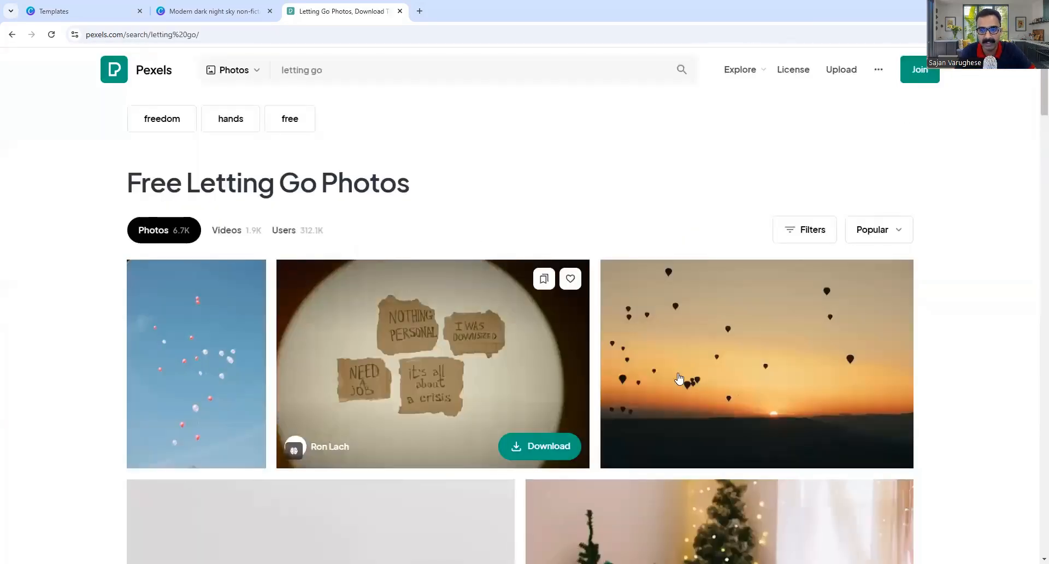
Scroll the results and download the JPG of a woman with arms outstretched by the sea.
scroll(574, 286, "down", 3)
scroll(504, 273, "down", 6)
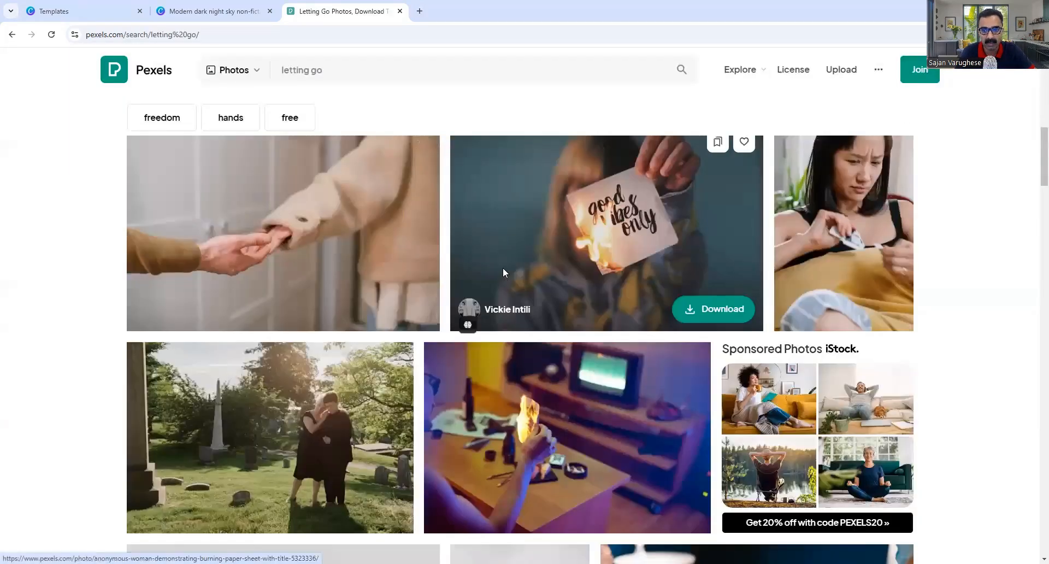
scroll(504, 274, "down", 5)
scroll(504, 274, "down", 5)
scroll(504, 273, "down", 3)
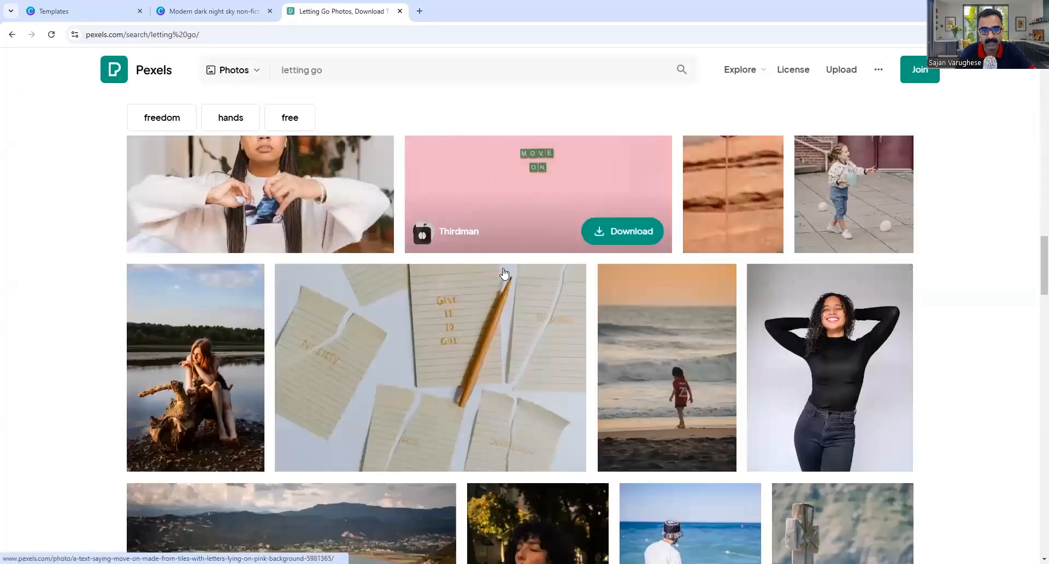
scroll(718, 301, "down", 3)
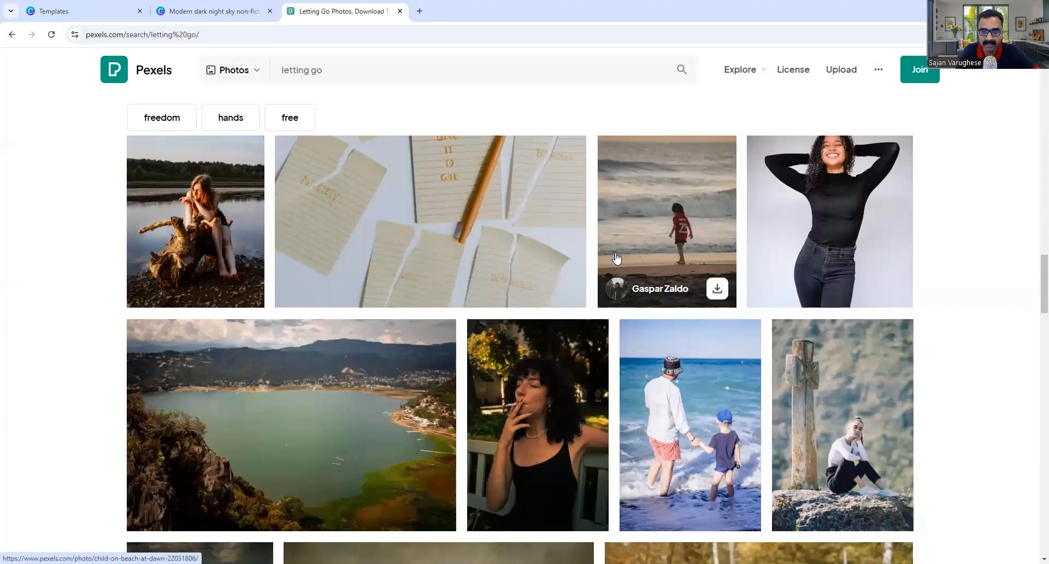
scroll(615, 260, "down", 7)
scroll(617, 258, "down", 3)
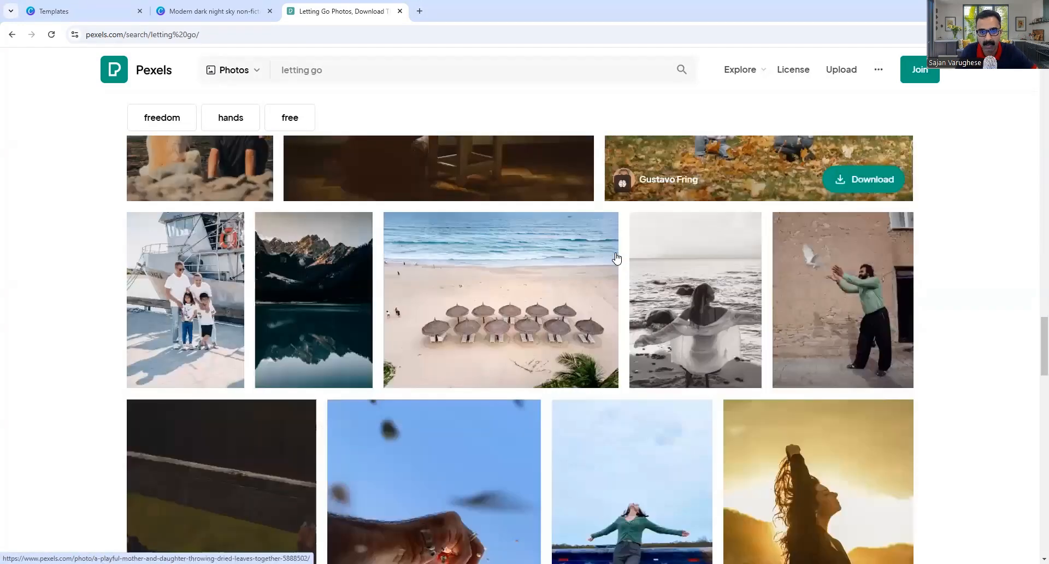
scroll(616, 258, "down", 3)
scroll(616, 258, "down", 2)
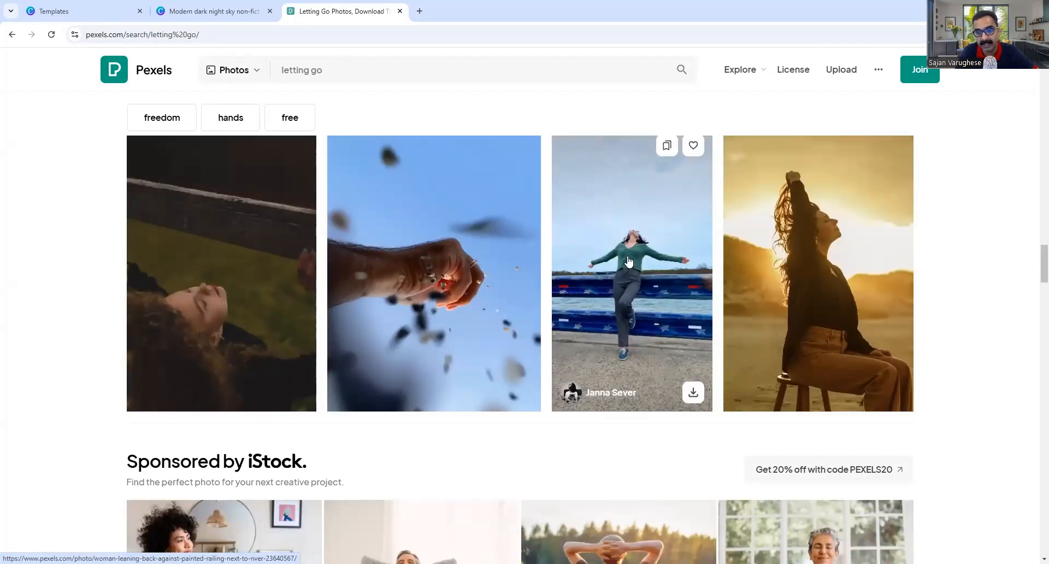
left_click(694, 394)
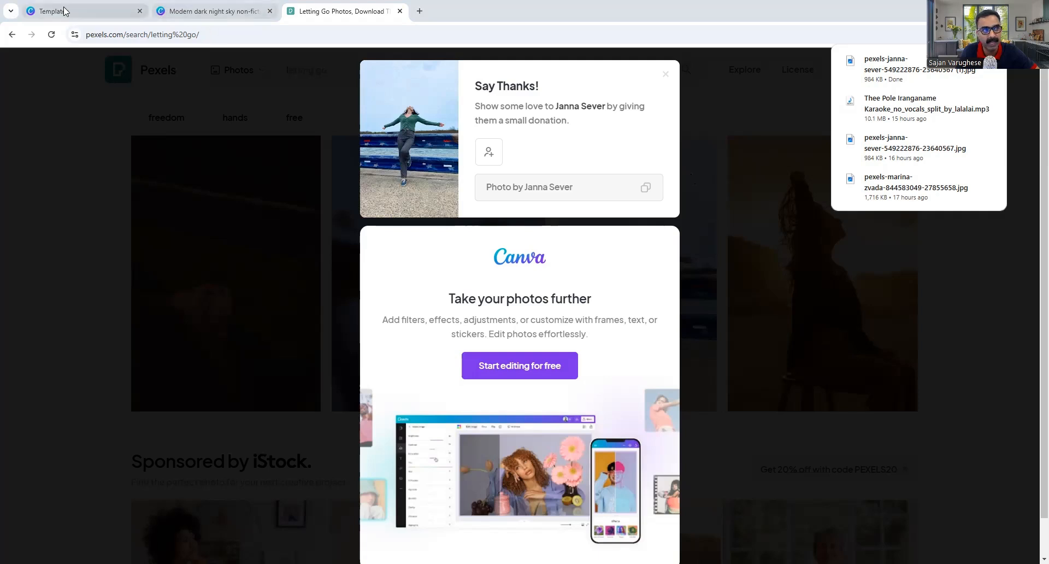
Return to the ebook cover design and deselect the cover photo.
left_click(85, 11)
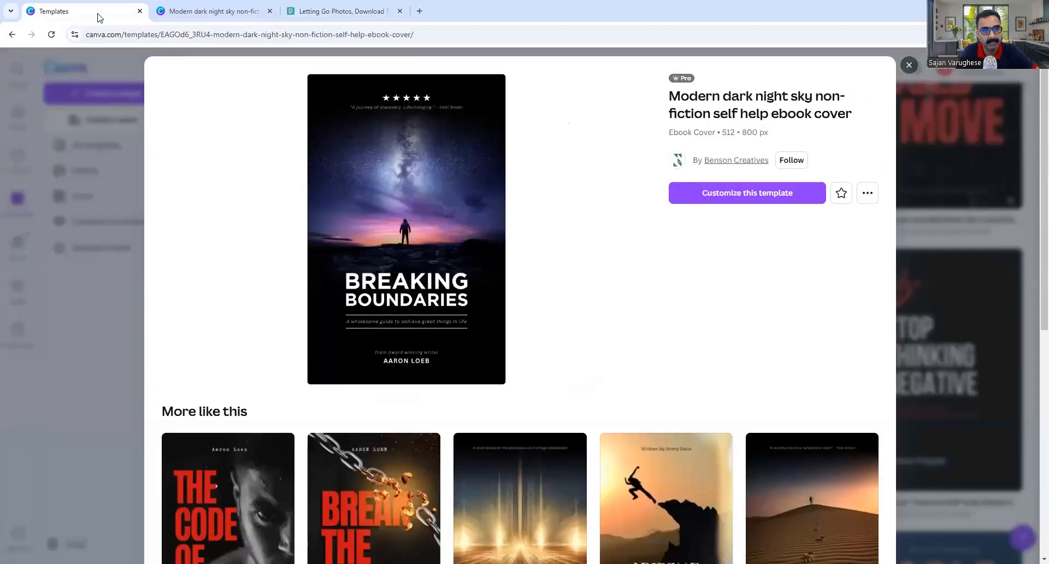
left_click(213, 11)
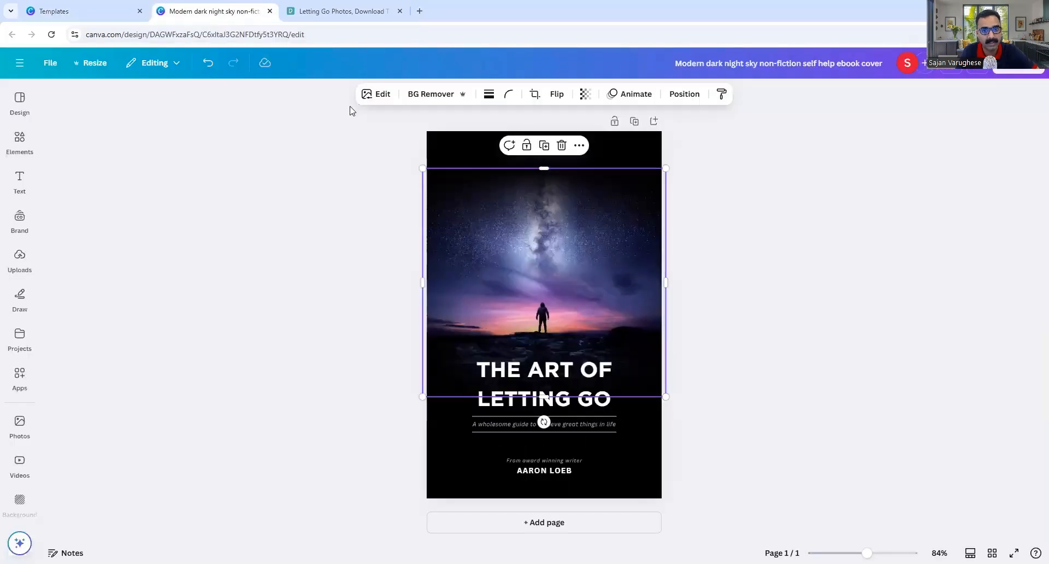
left_click(747, 258)
Upload the downloaded Pexels JPG of the woman from the Downloads folder.
left_click(19, 257)
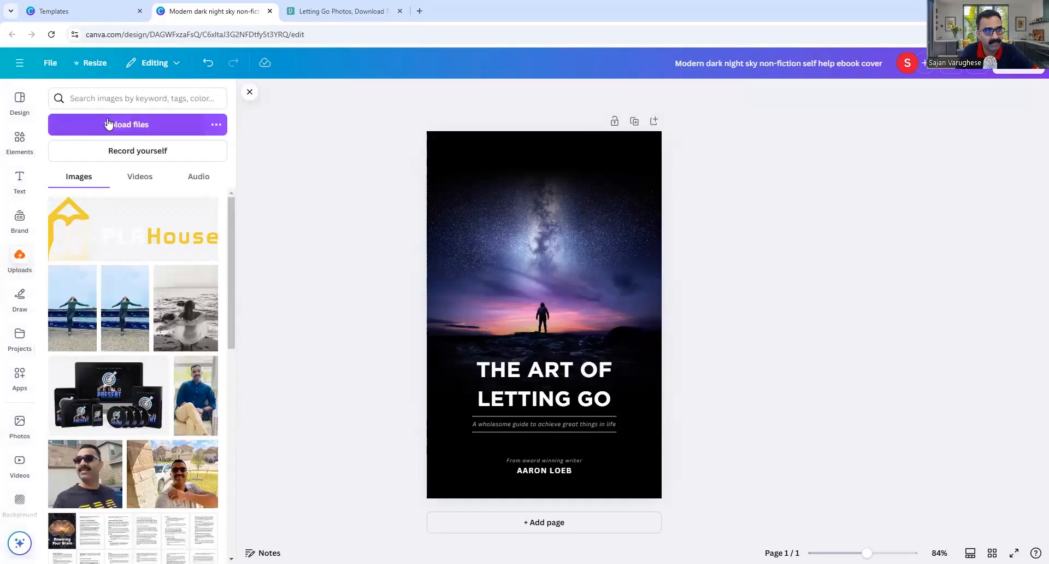
left_click(128, 125)
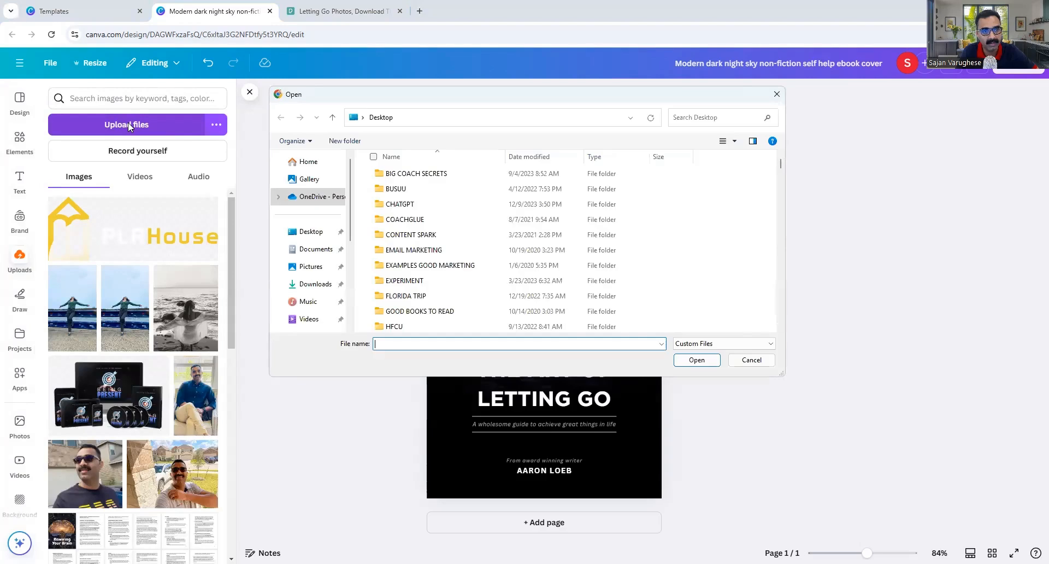
left_click(310, 285)
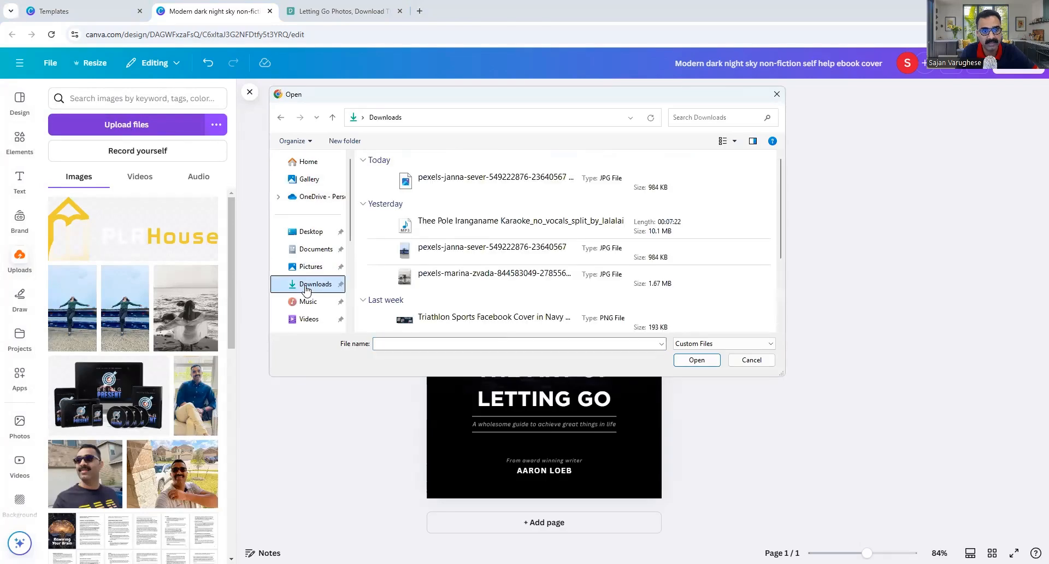
left_click(470, 181)
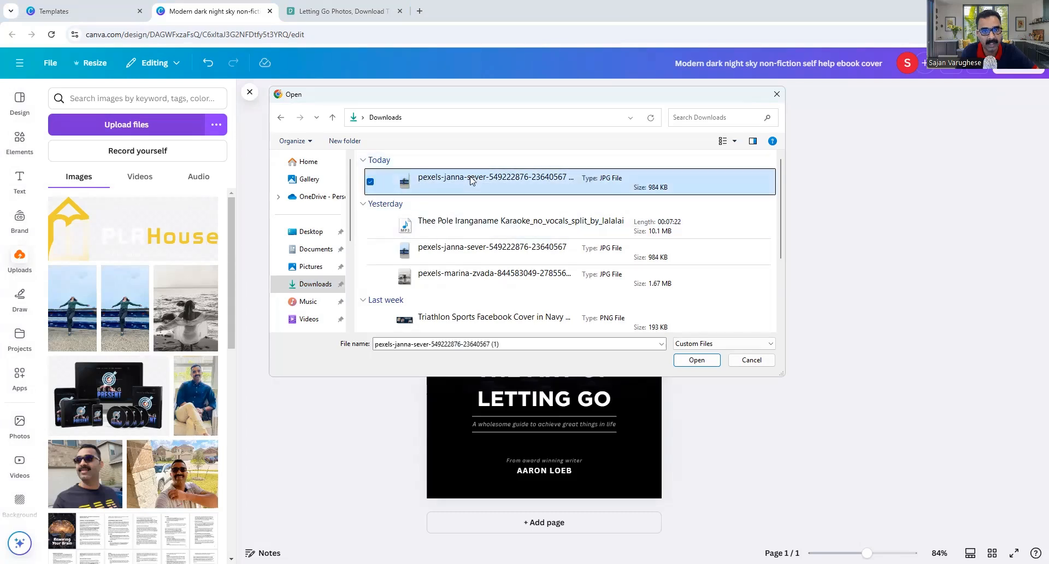
double_click(470, 177)
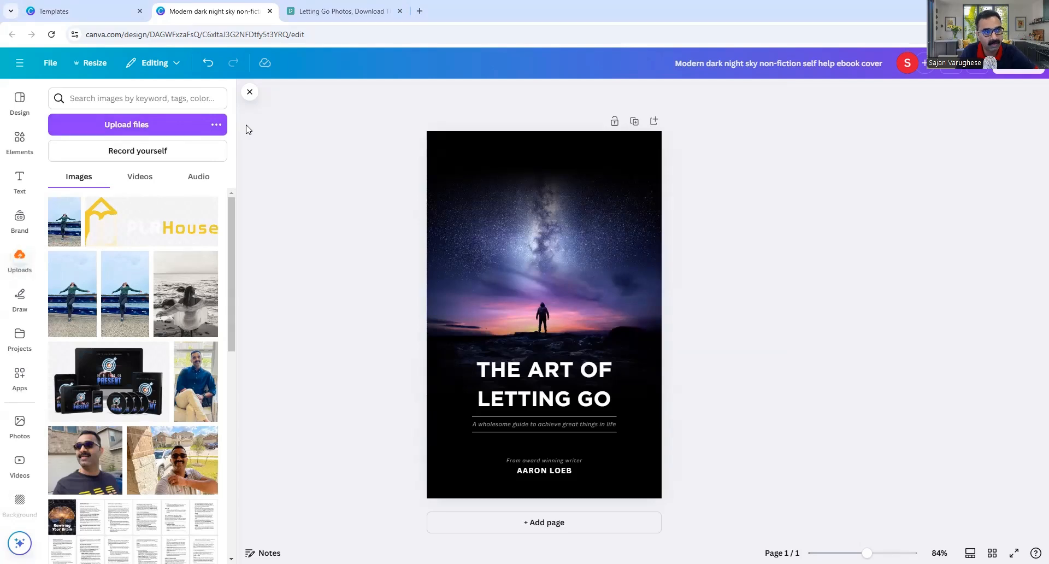
Delete the starry night-sky image so only the plain black background remains.
mouse_move(66, 227)
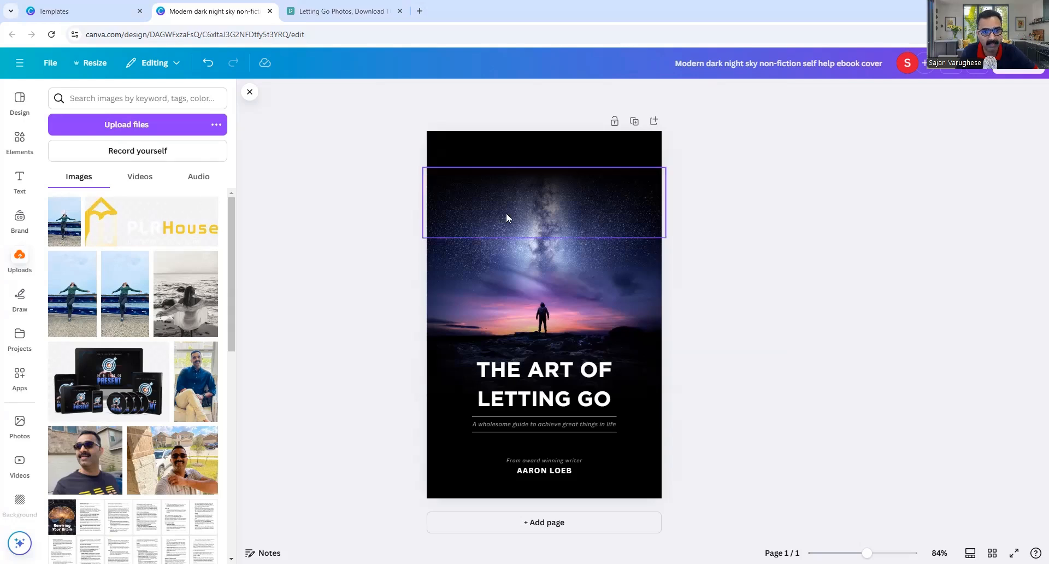
left_click(604, 197)
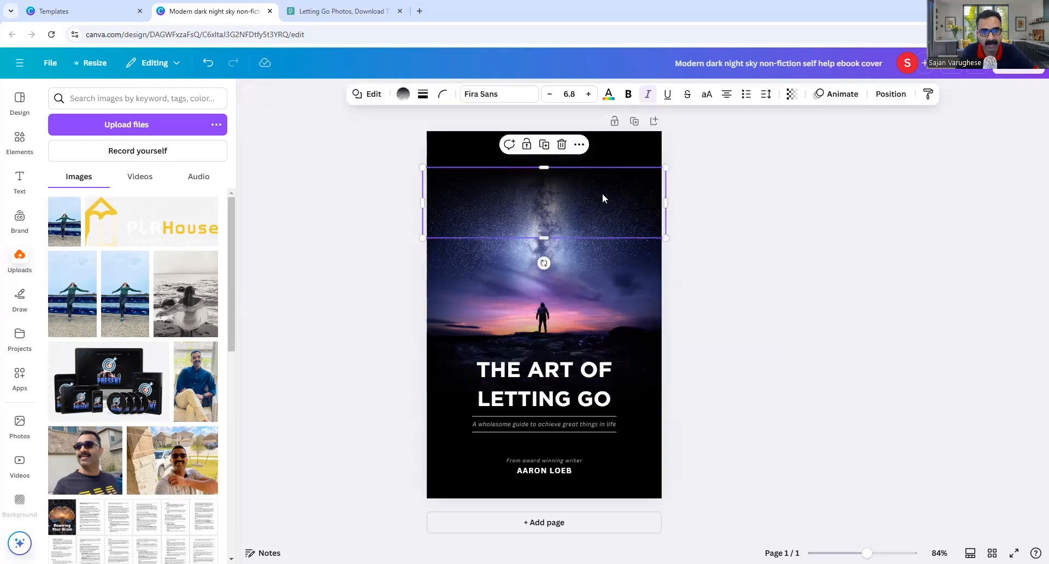
left_click(606, 284)
key("Delete")
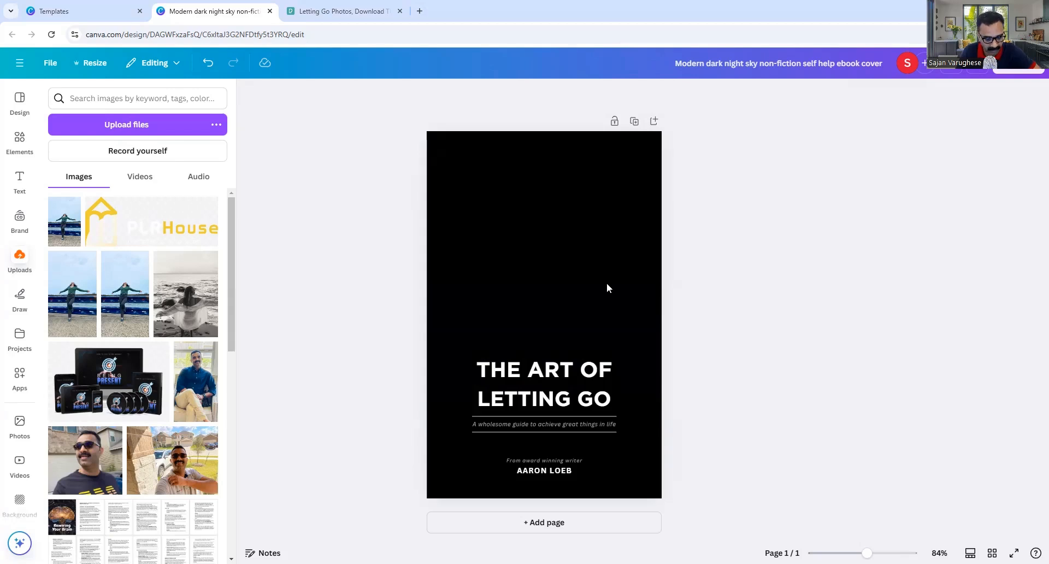
key("ctrl+z")
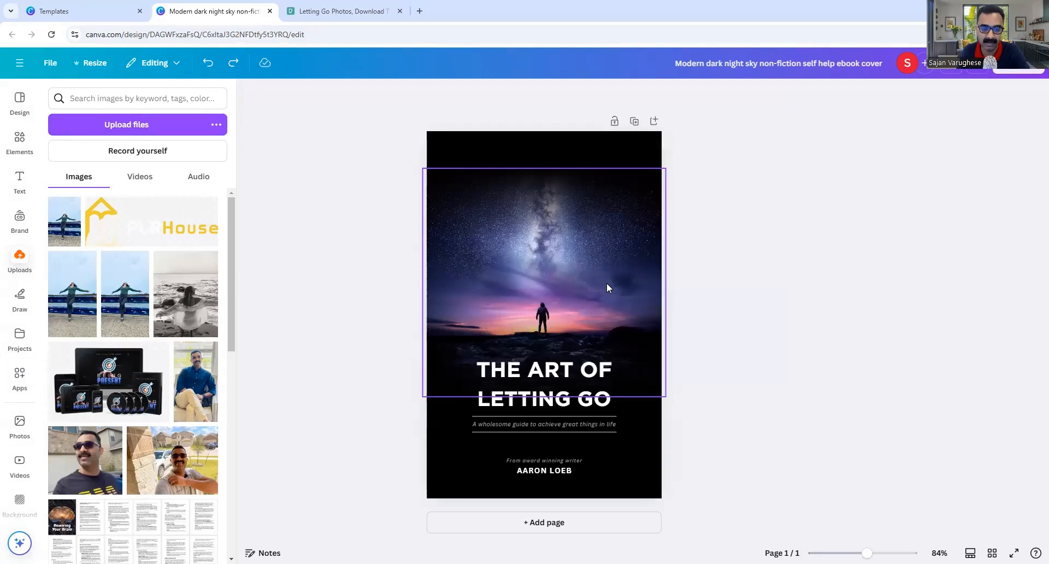
left_click(637, 251)
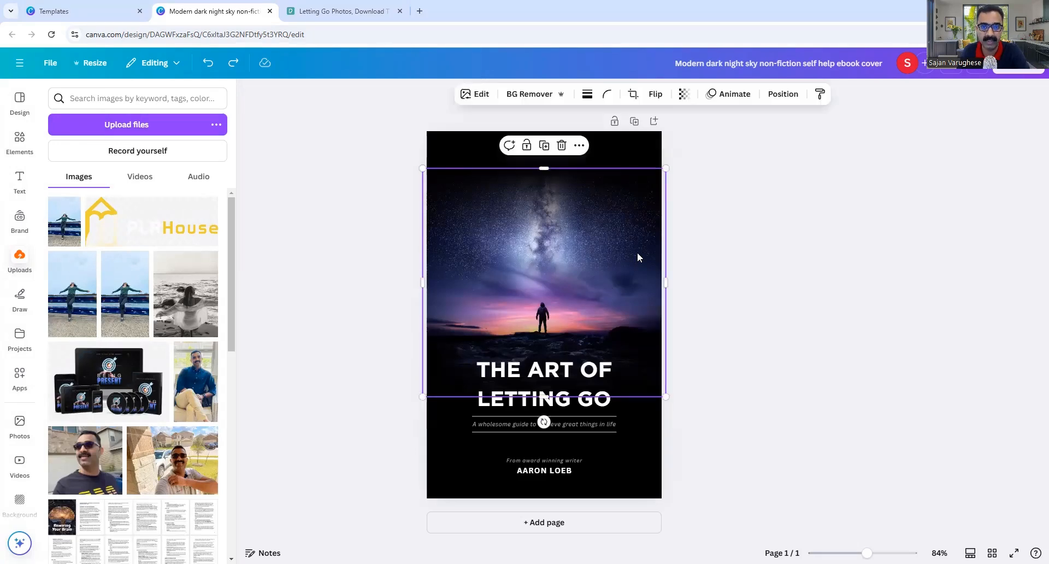
key("Delete")
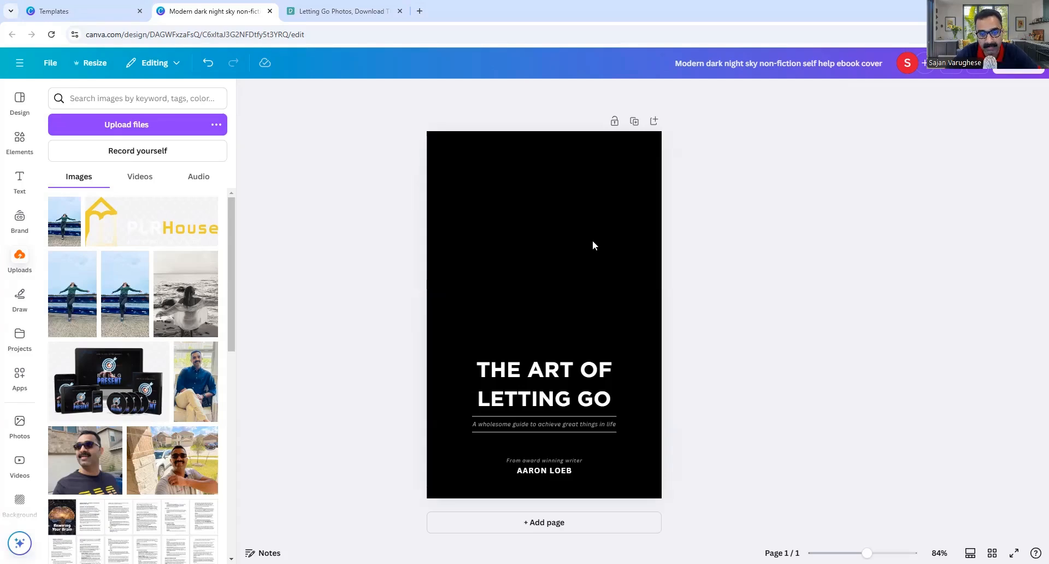
key("ctrl+z")
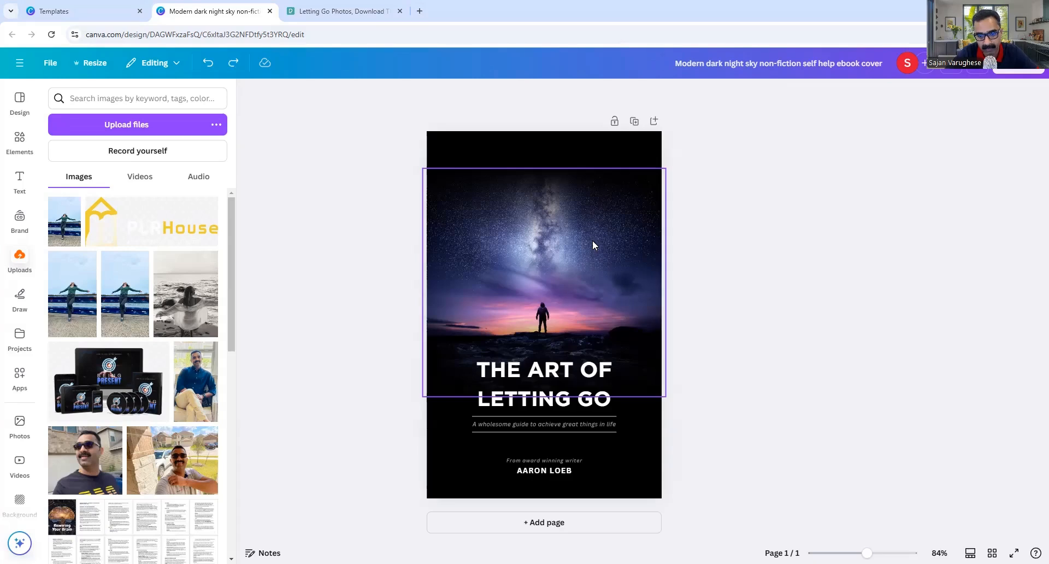
left_click(577, 303)
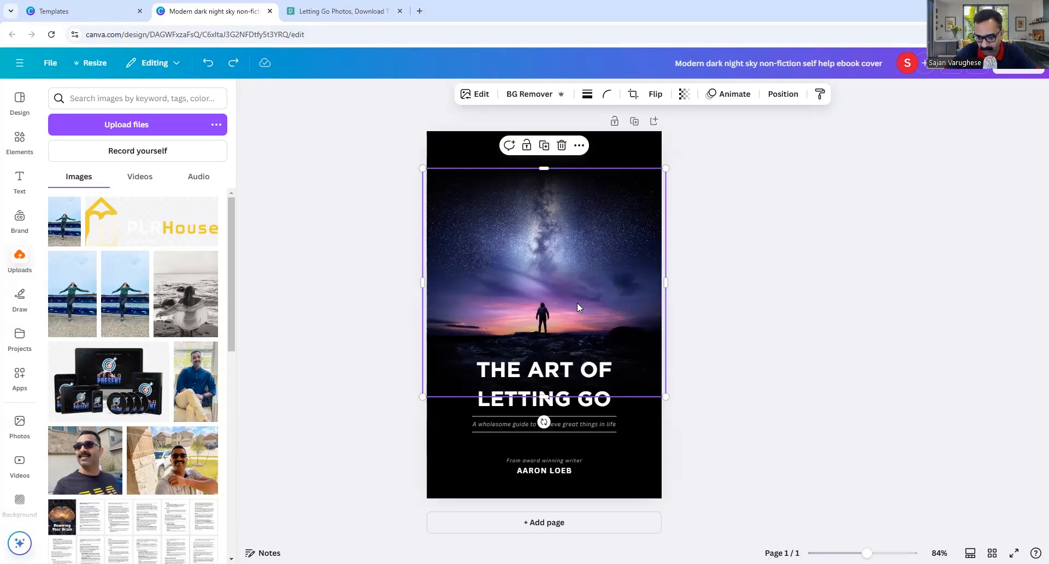
key("Delete")
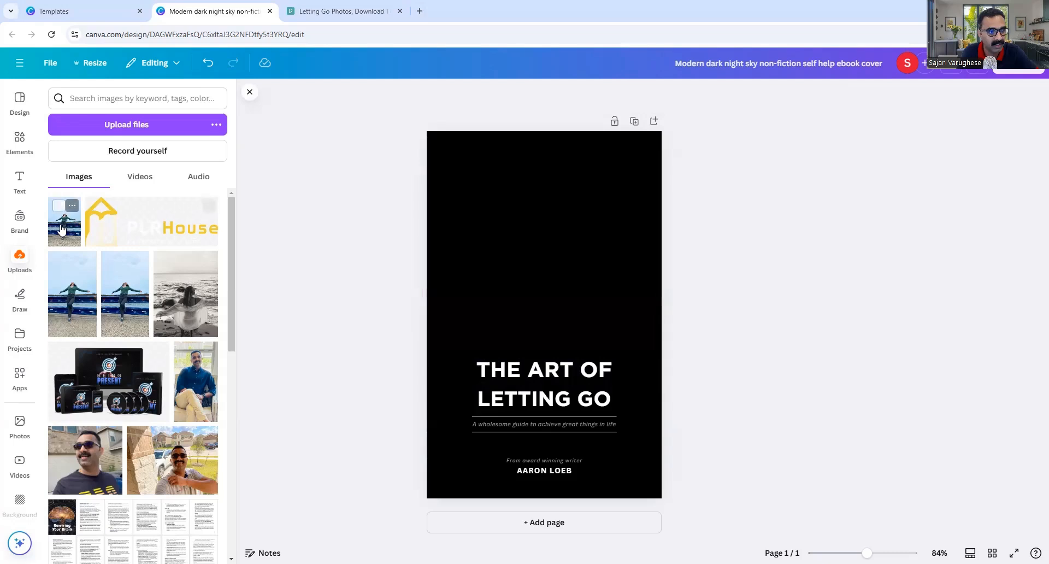
Drag the uploaded woman photo onto the cover and make it the full-page background.
left_click_drag(61, 234, 476, 177)
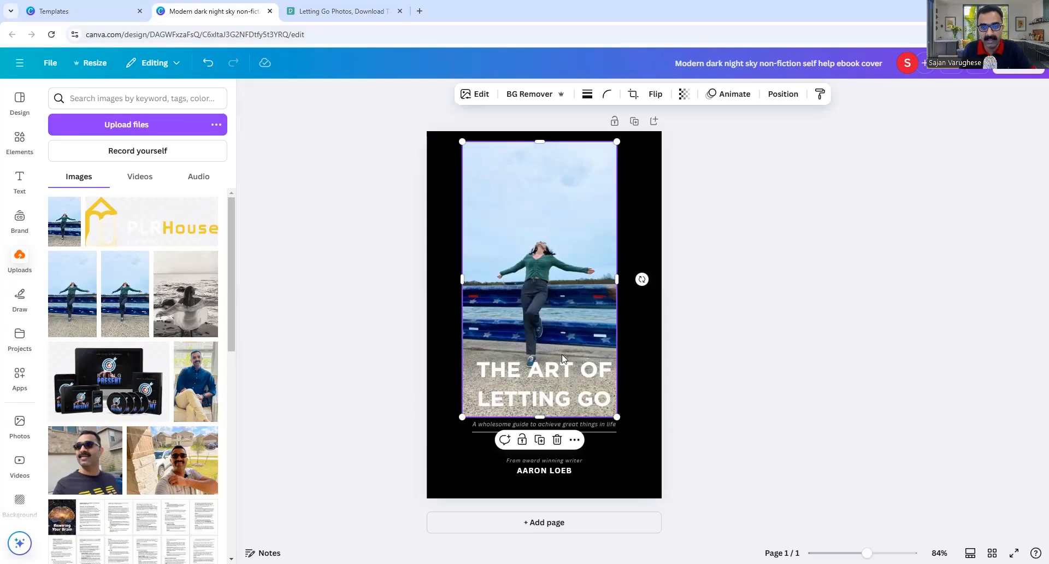
right_click(533, 301)
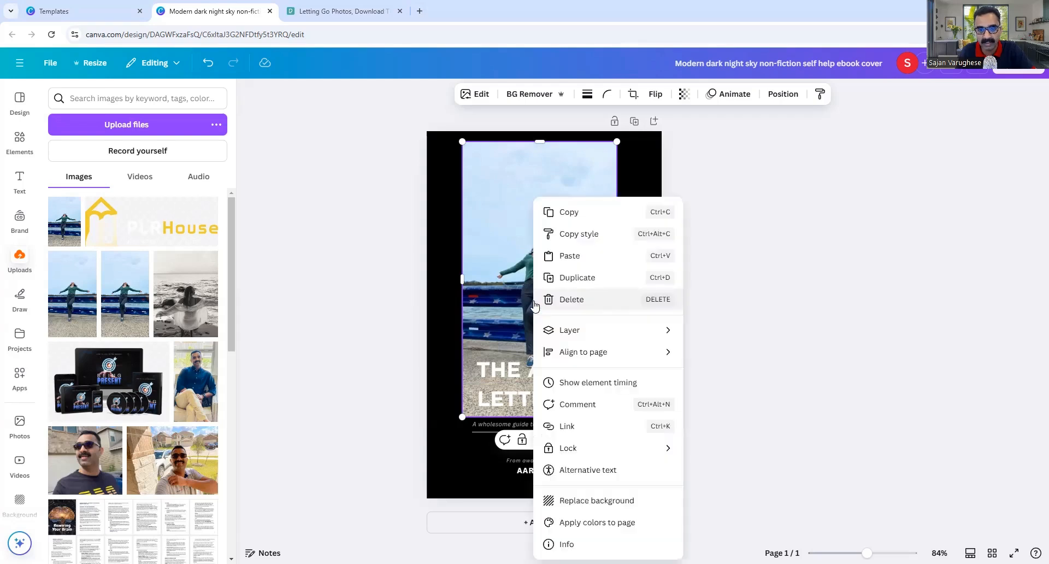
left_click(627, 504)
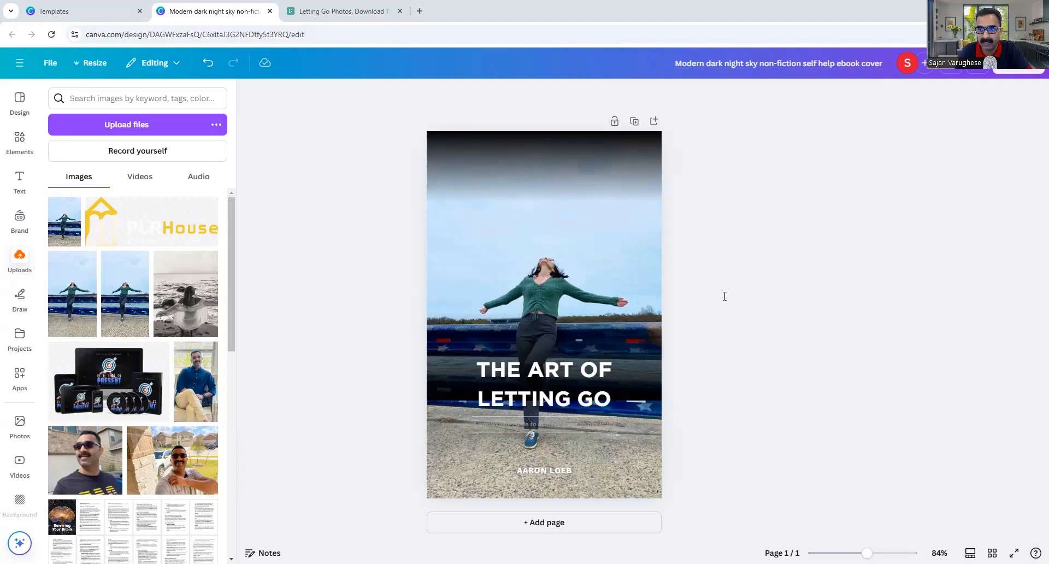
left_click(564, 375)
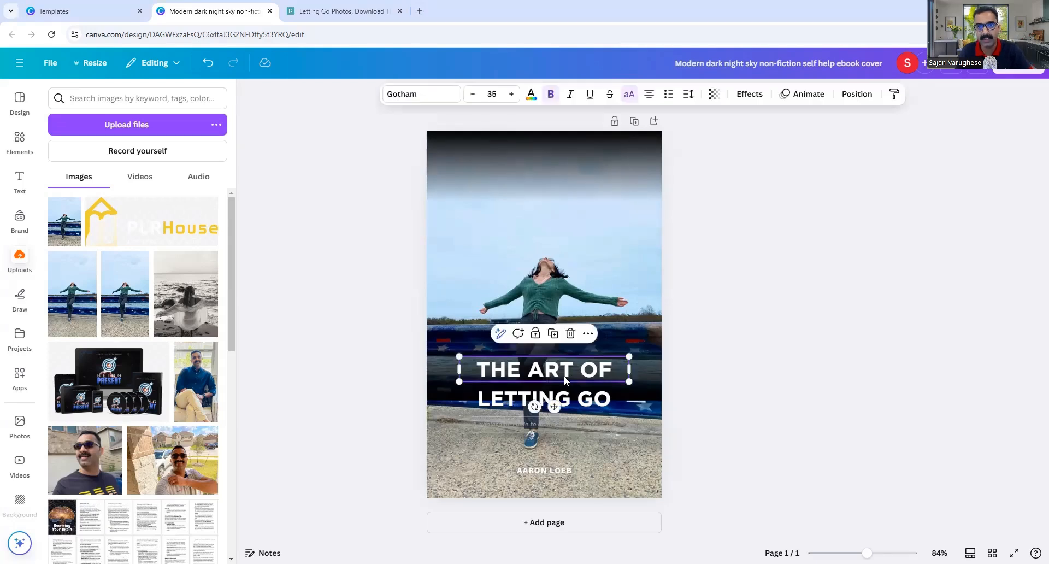
Try purple and dark violet on THE ART OF, then settle on brand-kit green #00ff75.
left_click(531, 96)
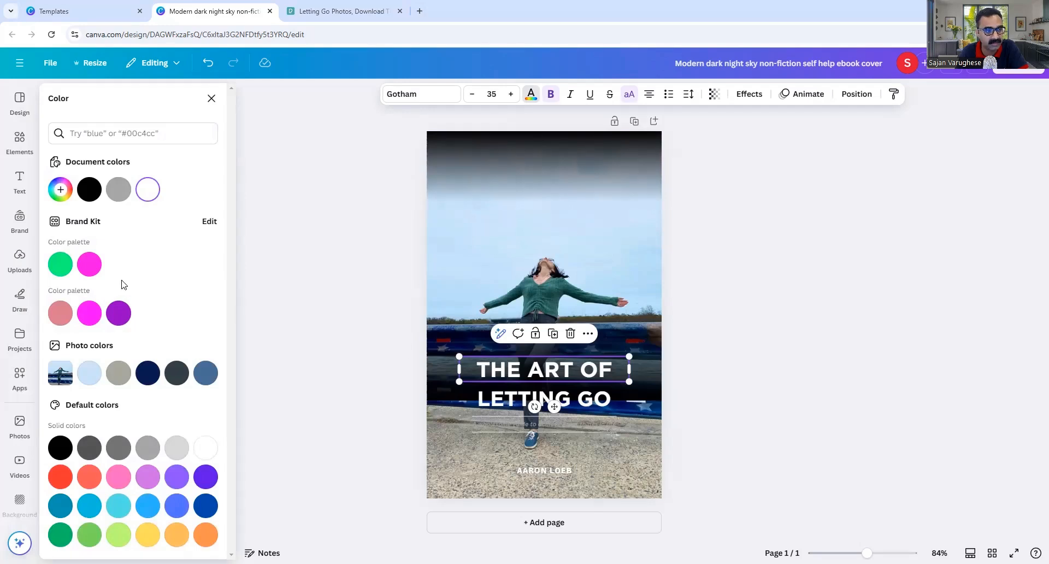
left_click(61, 265)
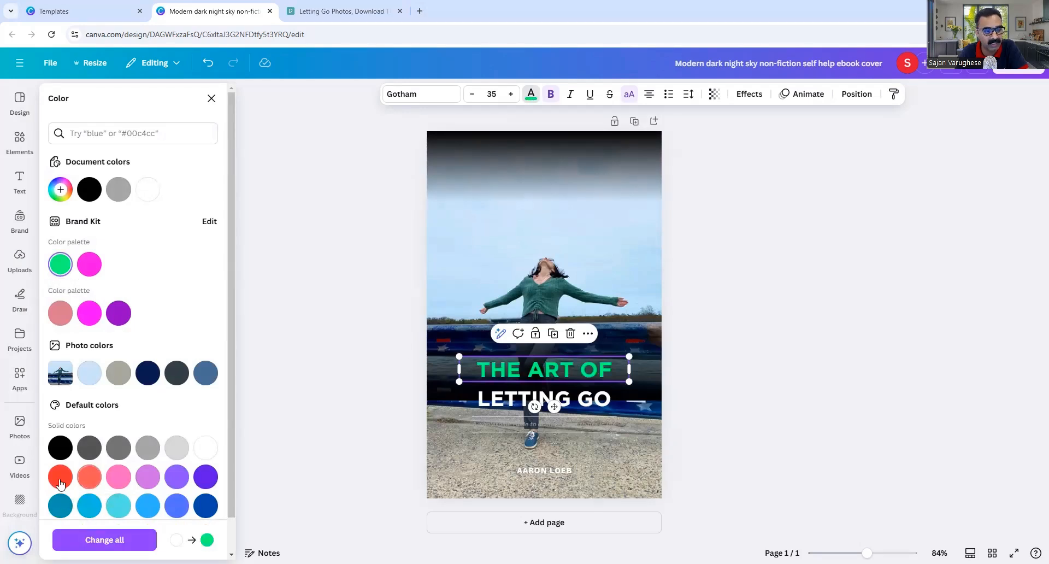
left_click(177, 479)
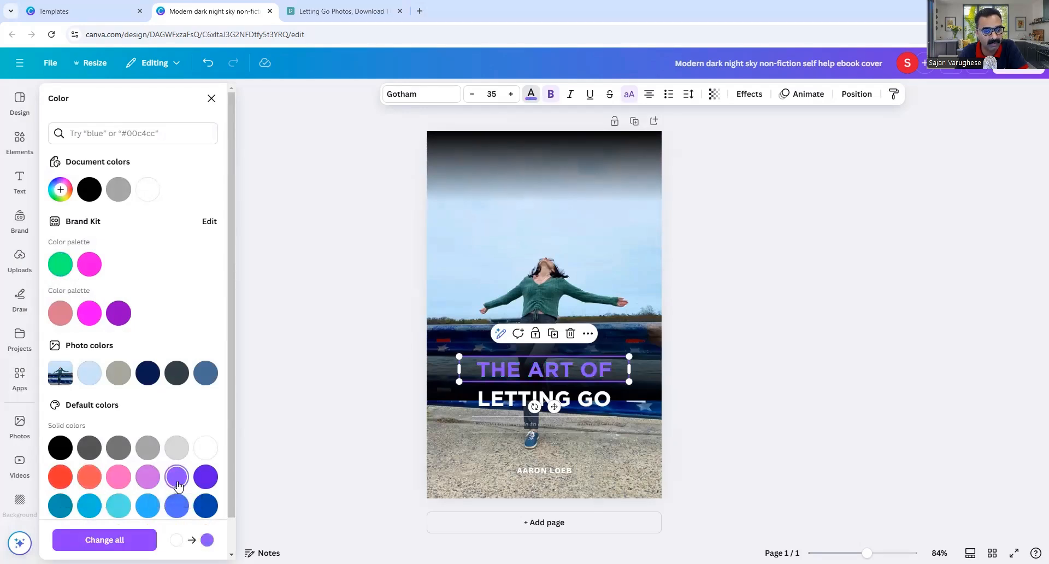
left_click(205, 477)
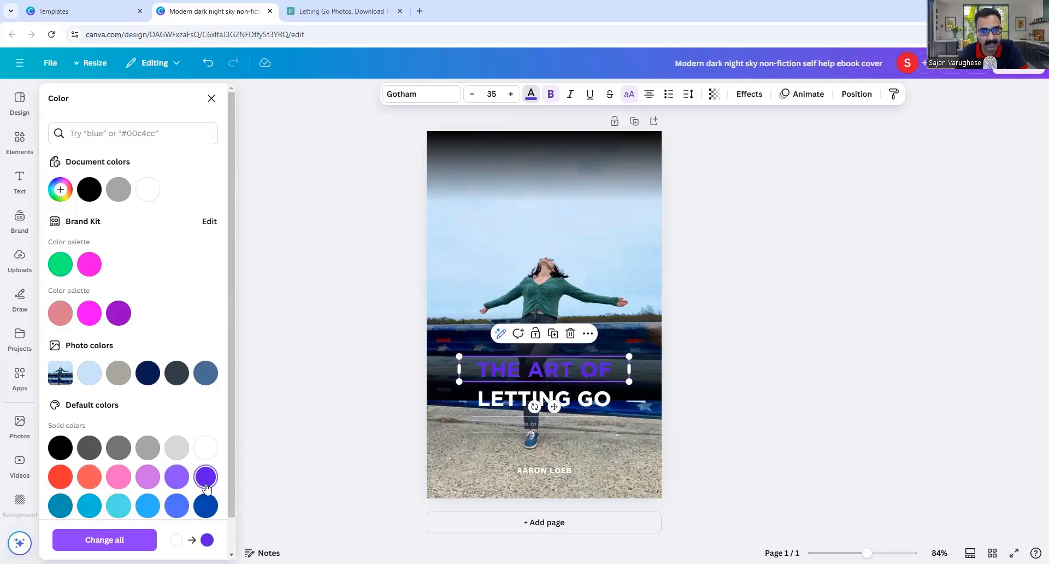
left_click(772, 316)
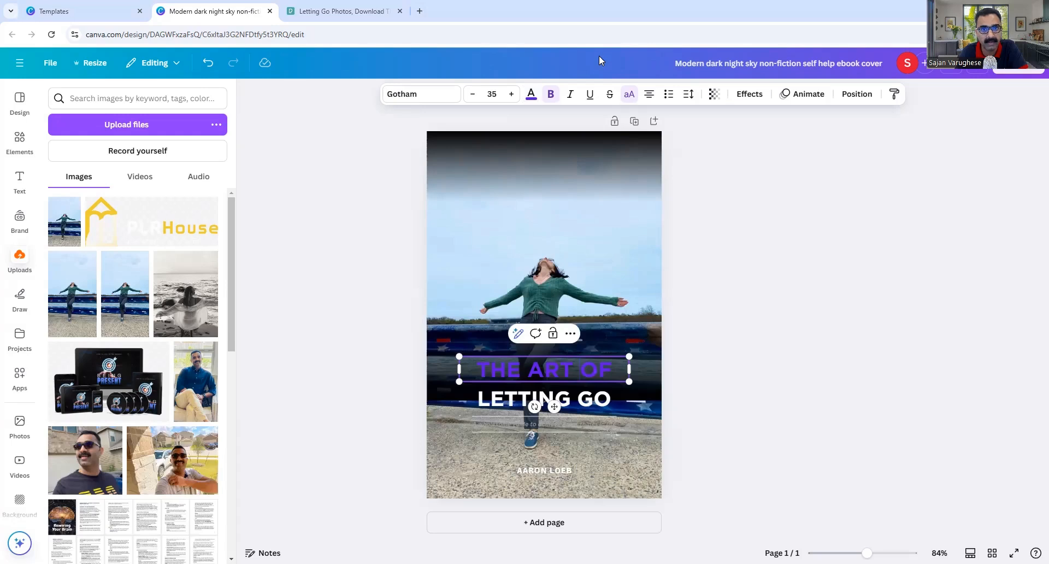
left_click(531, 94)
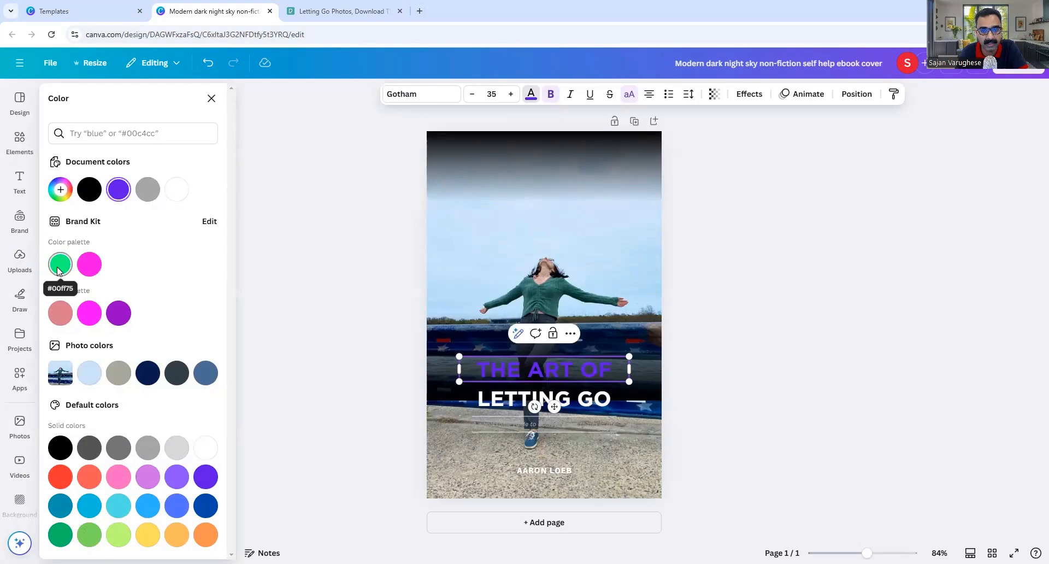
left_click(59, 265)
left_click(601, 357)
Highlight the THE ART OF letters and recolour them brand green #00ff75.
left_click(573, 367)
left_click_drag(478, 370, 634, 371)
left_click(531, 93)
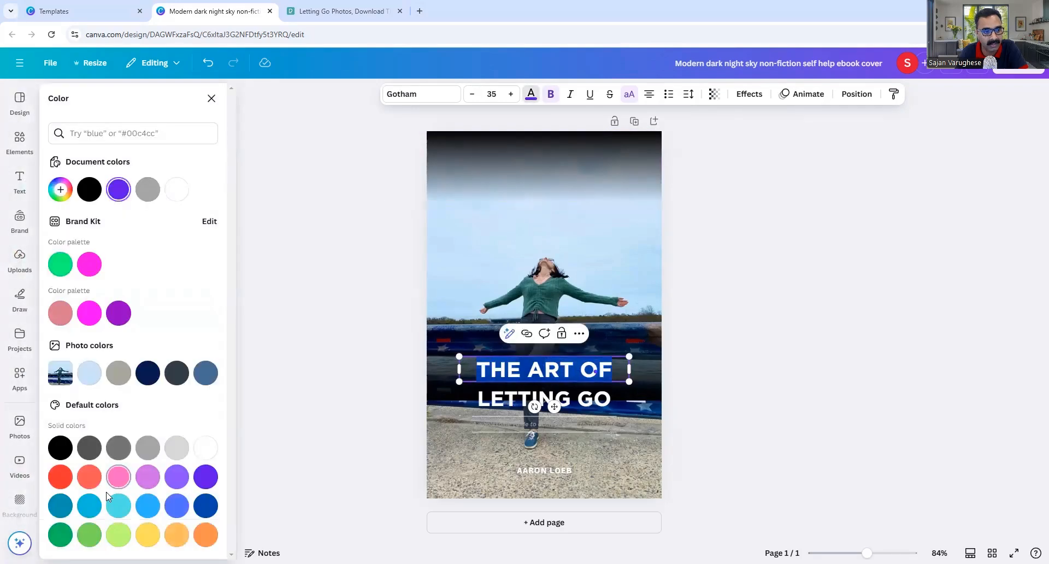
left_click(61, 268)
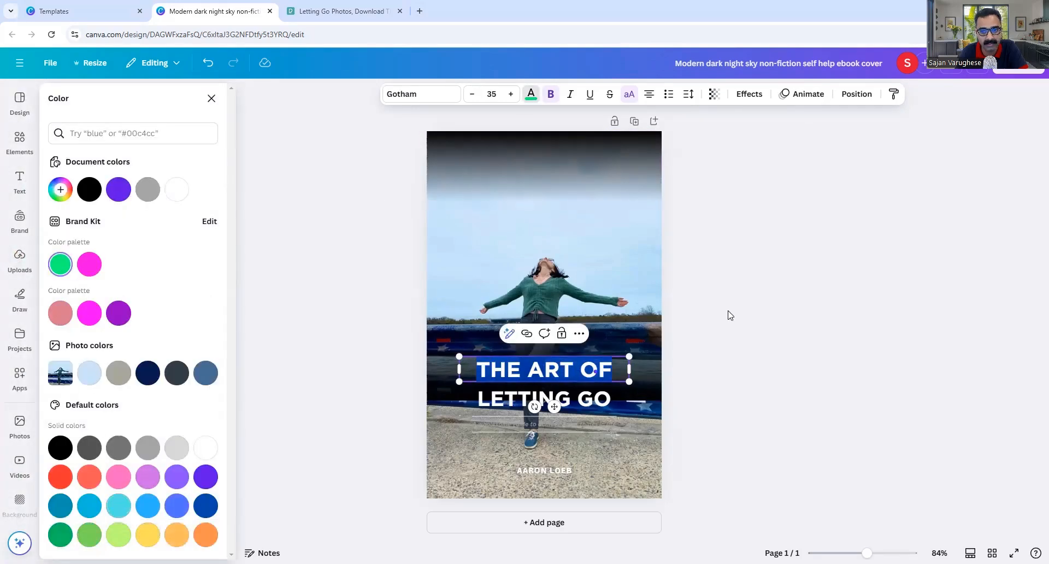
left_click(801, 316)
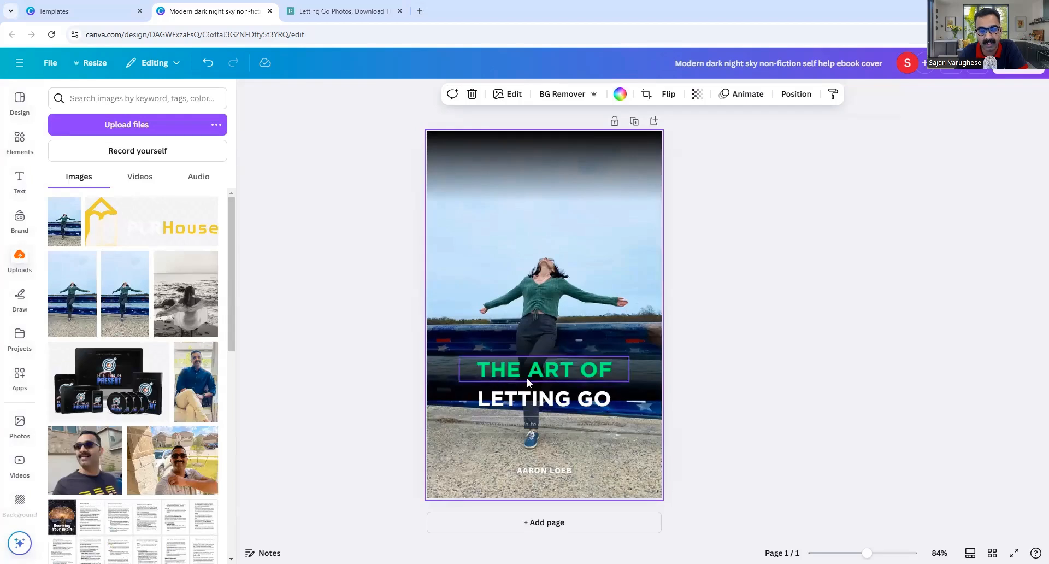
Highlight the LETTING GO line and recolour it Bright red.
double_click(572, 400)
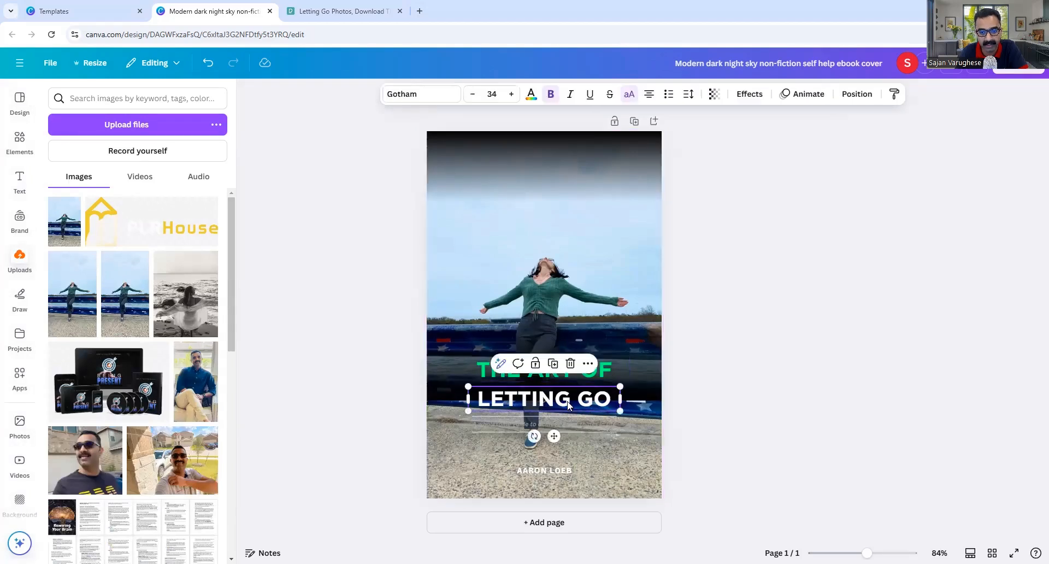
left_click_drag(610, 401, 483, 402)
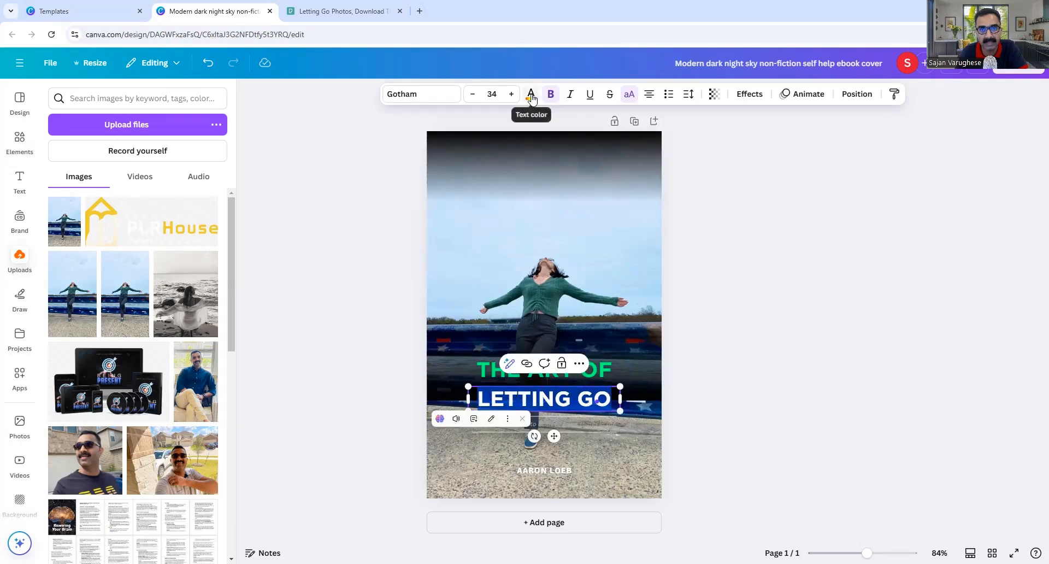
left_click(531, 95)
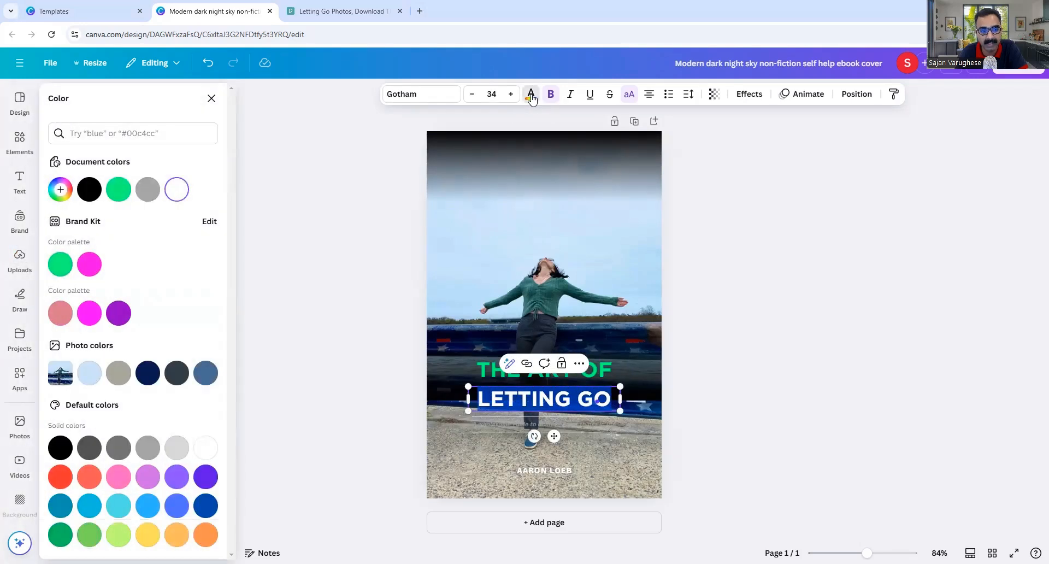
left_click(60, 477)
key("Escape")
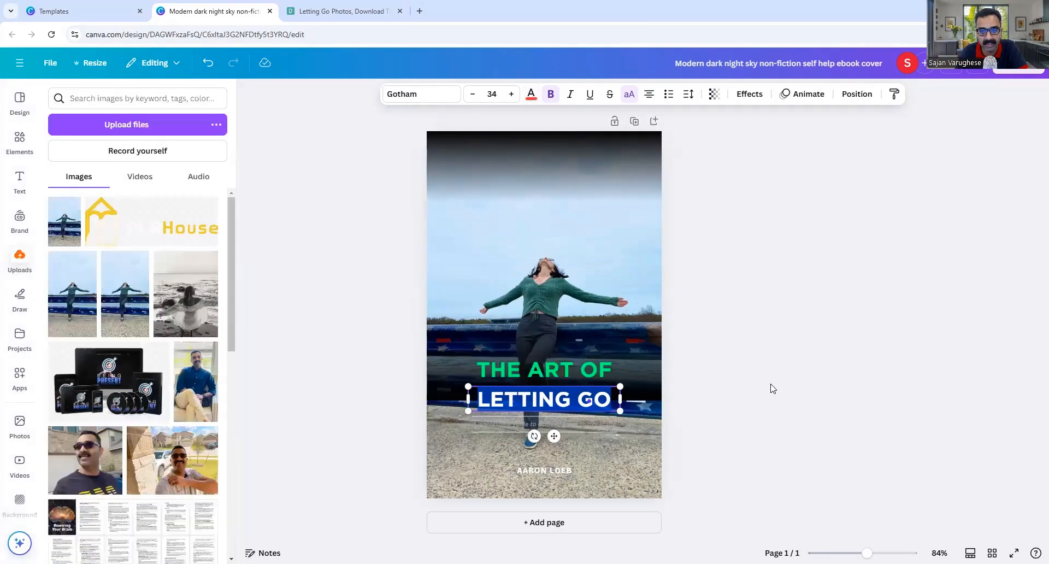
left_click(773, 388)
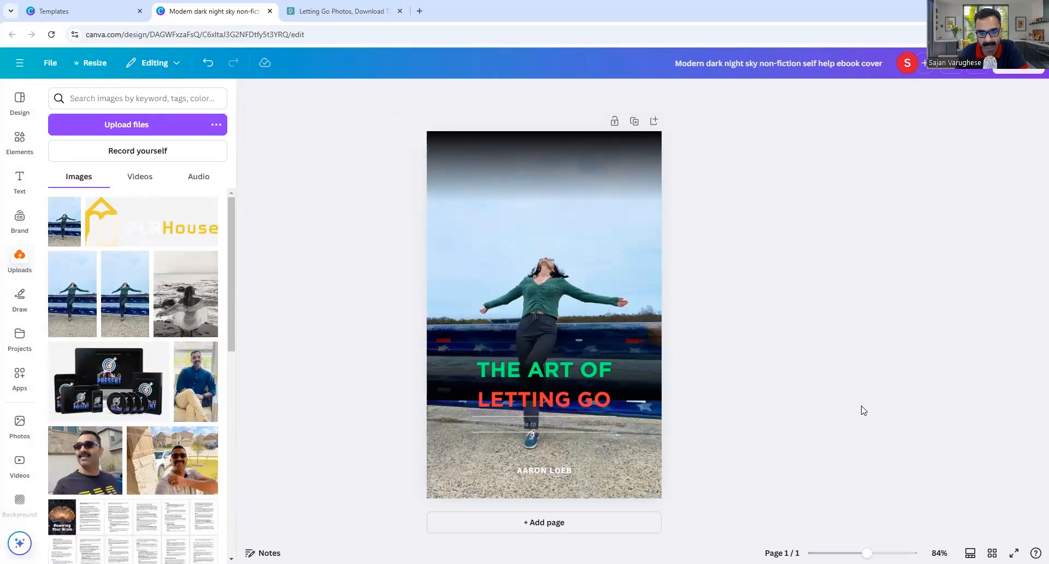
Replace the author credit with the new author's name, widened to one line and nudged up.
double_click(553, 470)
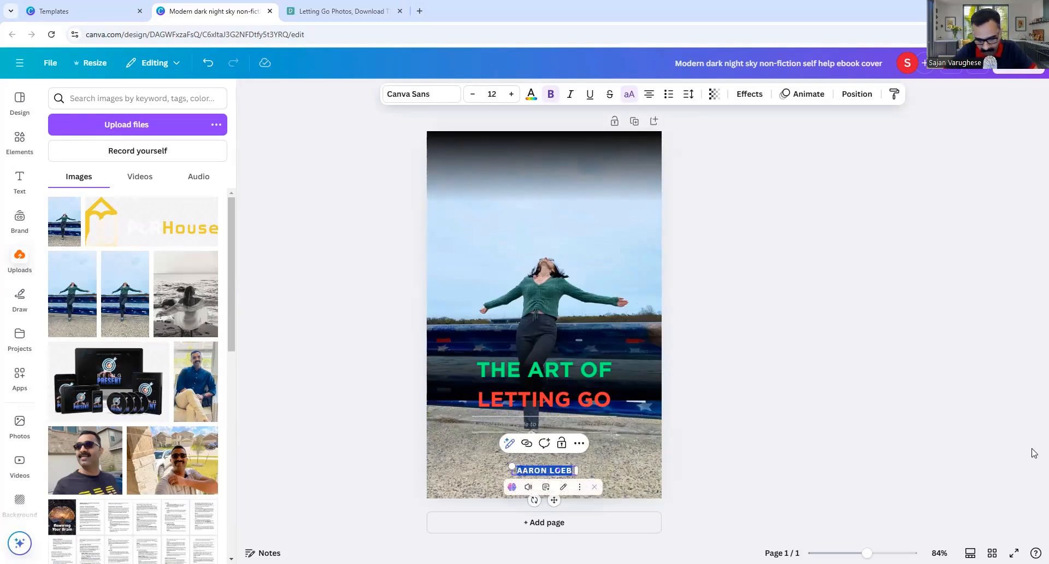
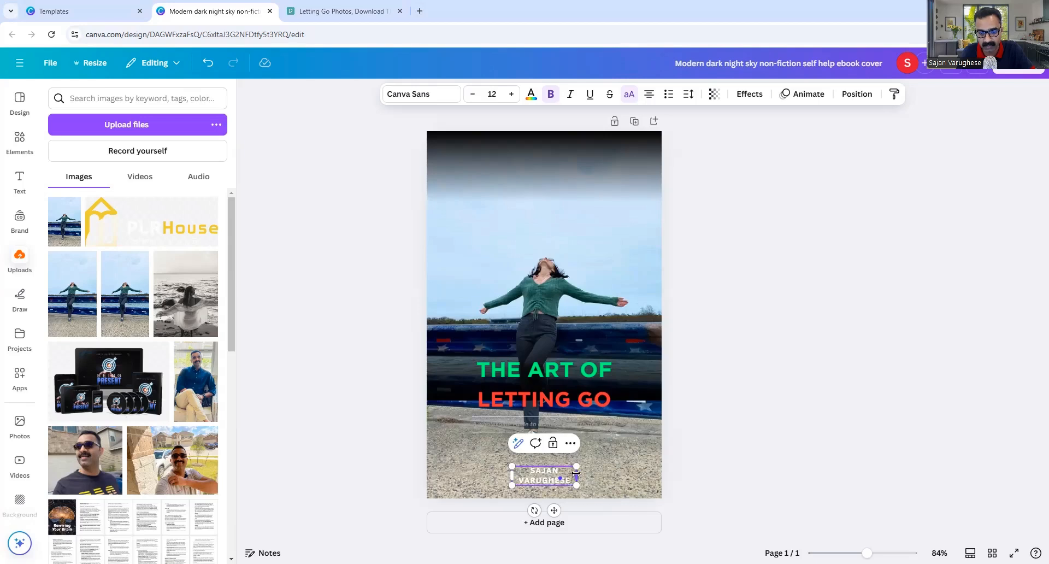
left_click_drag(577, 473, 599, 474)
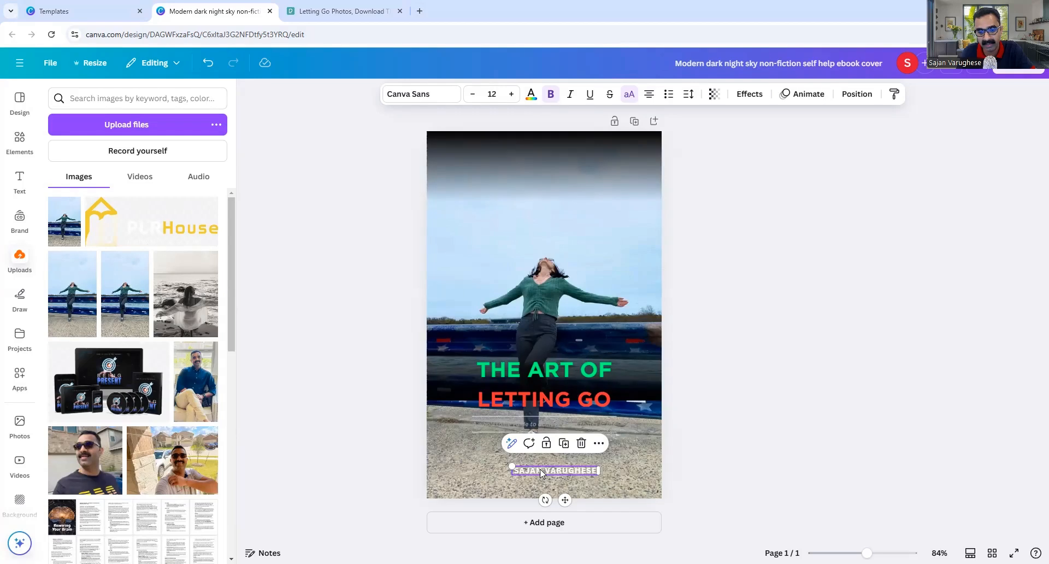
left_click_drag(540, 469, 543, 451)
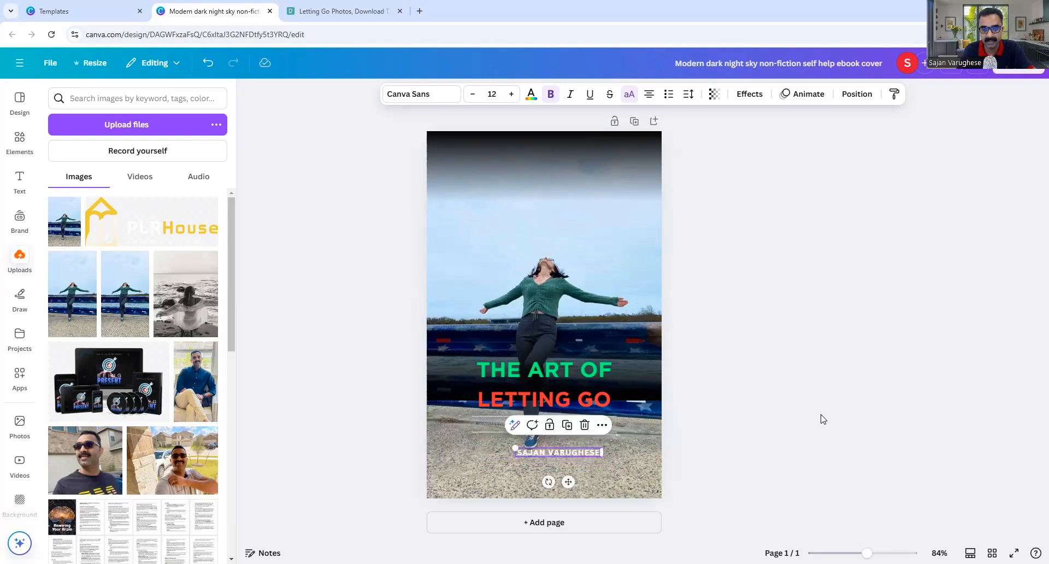
double_click(556, 454)
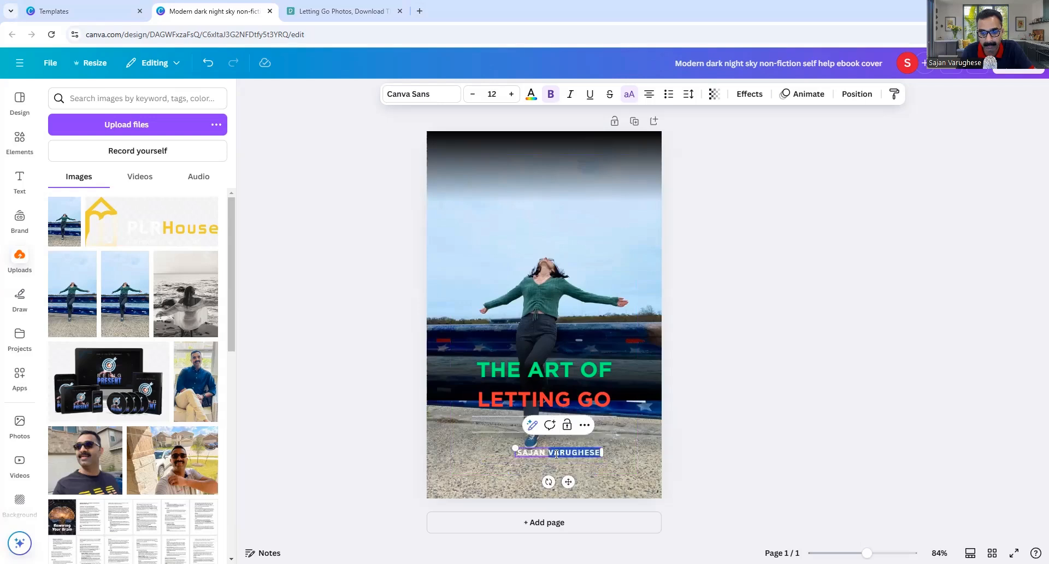
Try Magenta #cb6ce6 on the first part of the author name.
left_click_drag(519, 453, 603, 454)
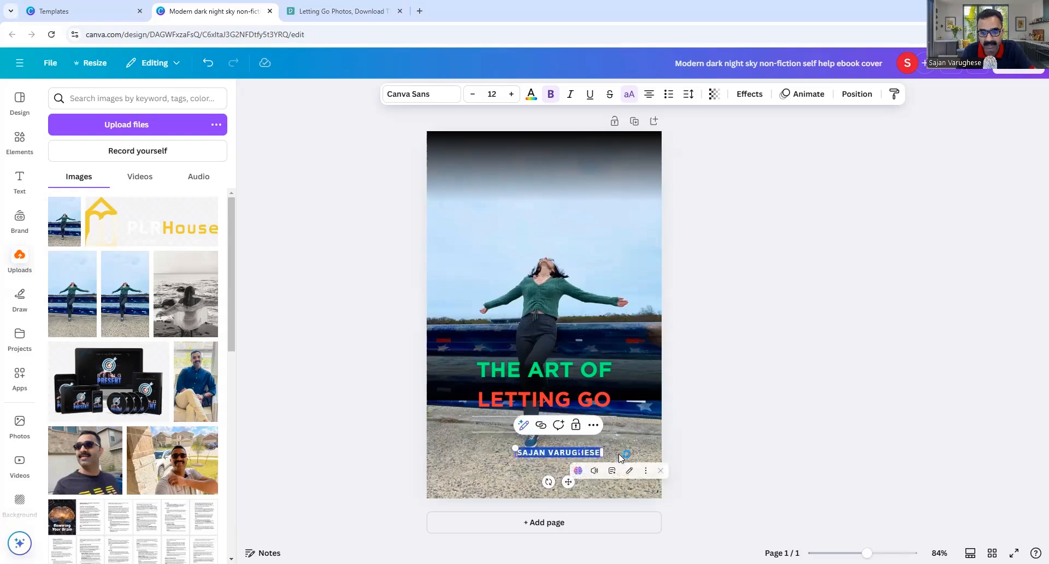
left_click(530, 97)
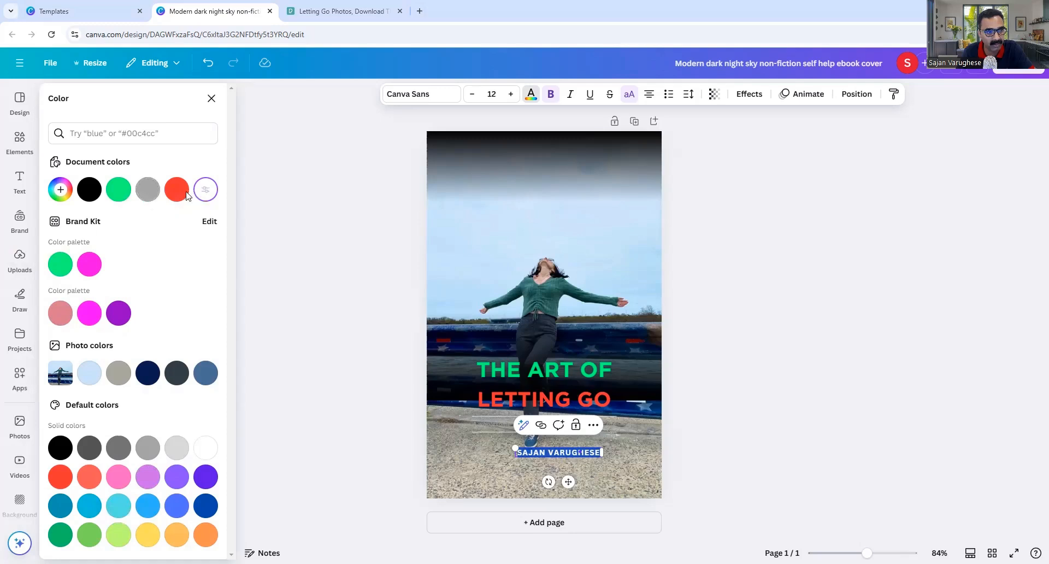
left_click(148, 481)
left_click(771, 435)
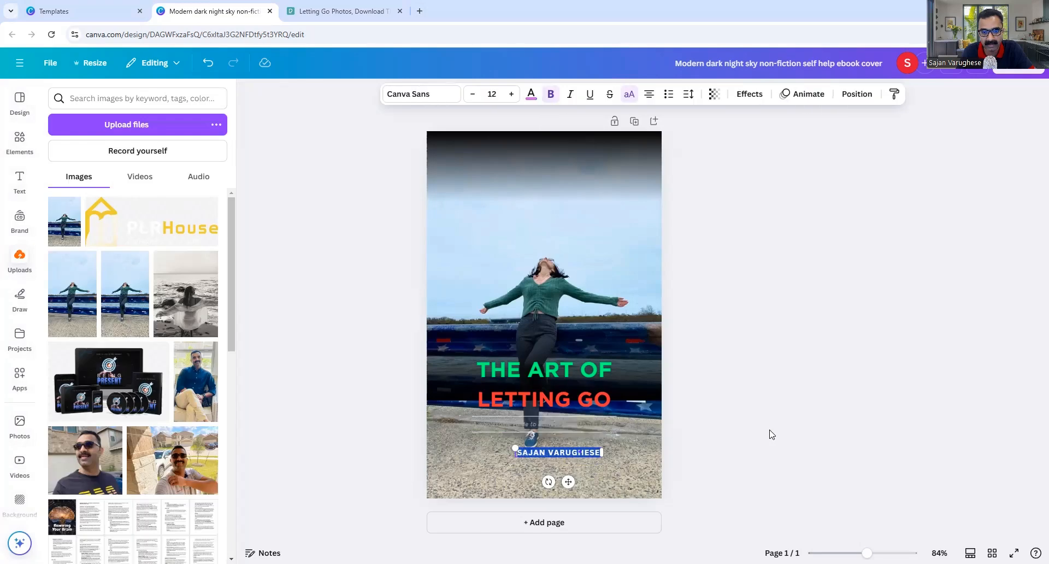
left_click(485, 455)
Recolour the whole author name white.
left_click(598, 451)
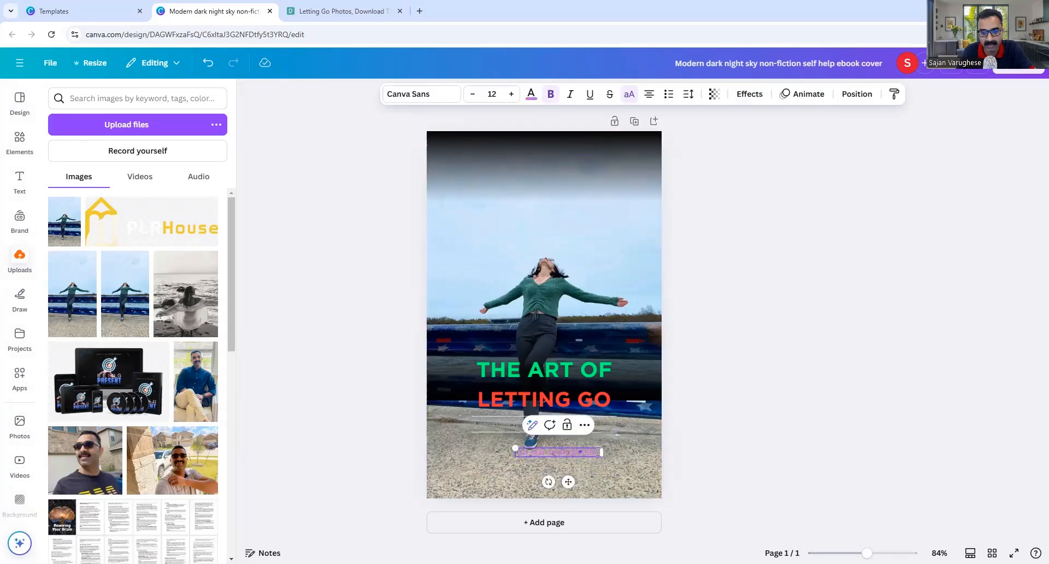
left_click_drag(518, 452, 615, 458)
left_click(532, 97)
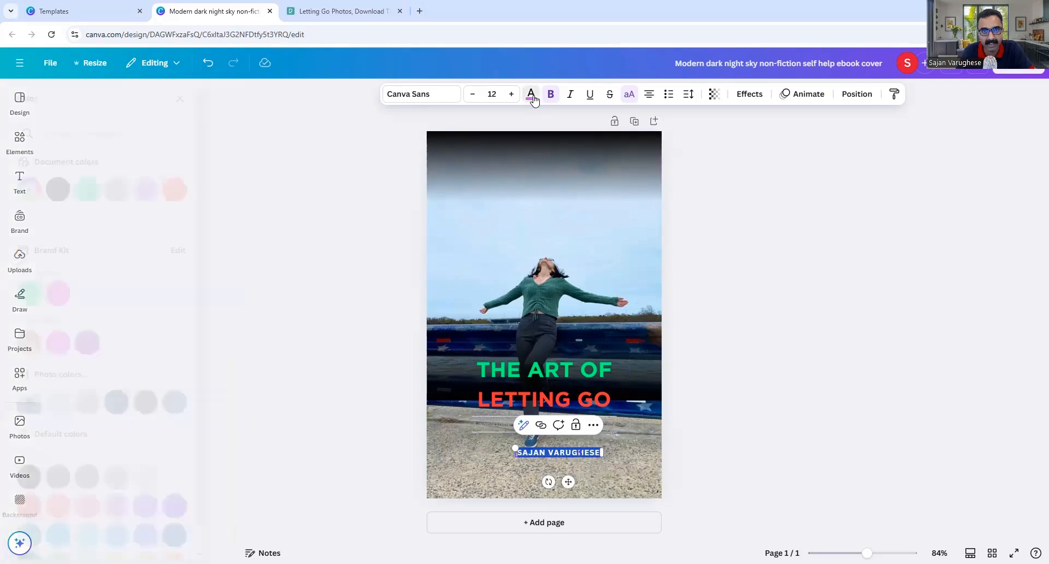
left_click(204, 477)
key("Escape")
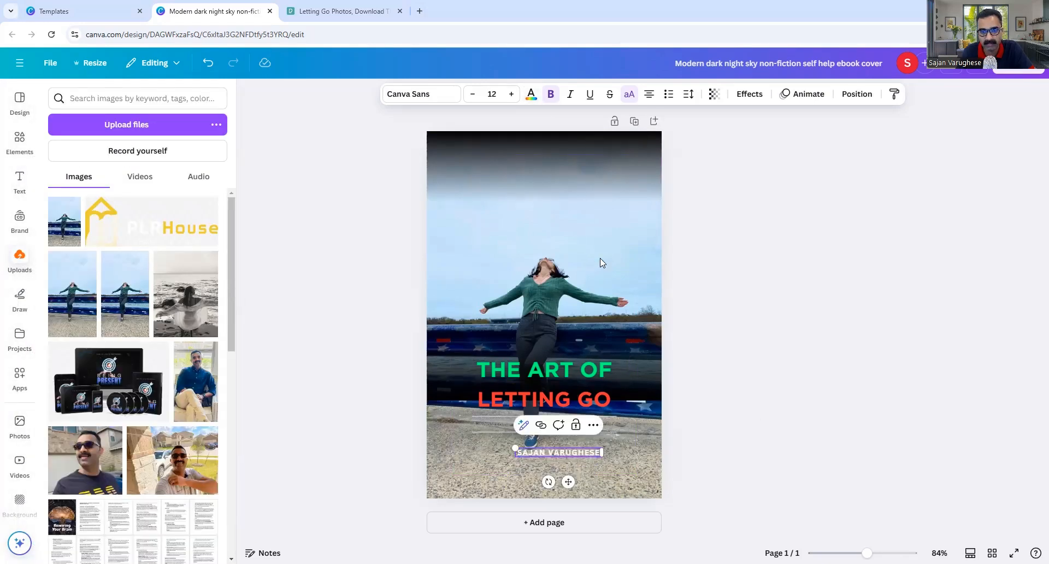
left_click(600, 258)
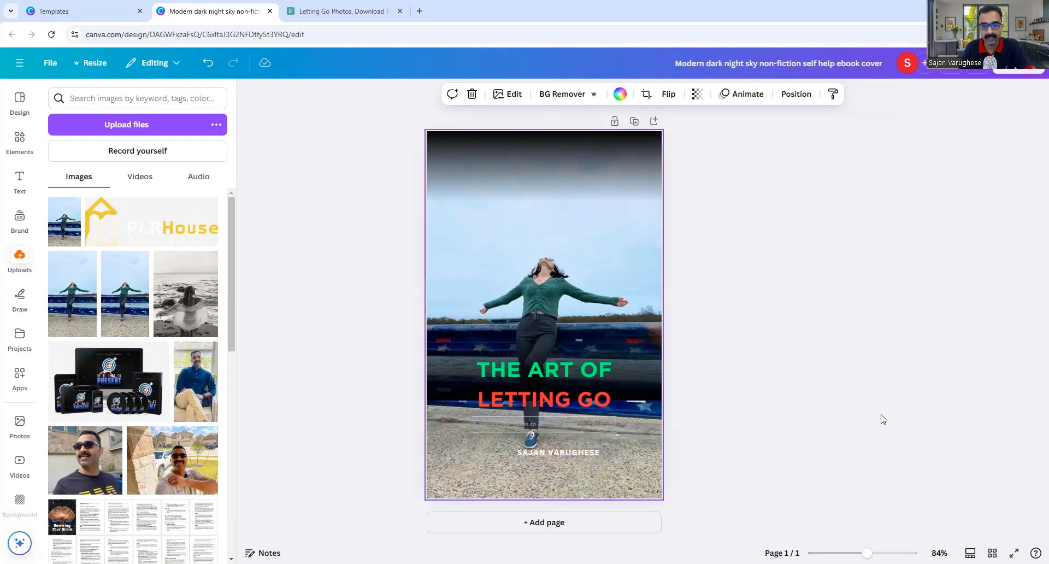
Undo and redo the background removal to compare the cut-out woman against the original photo.
key("ctrl+z")
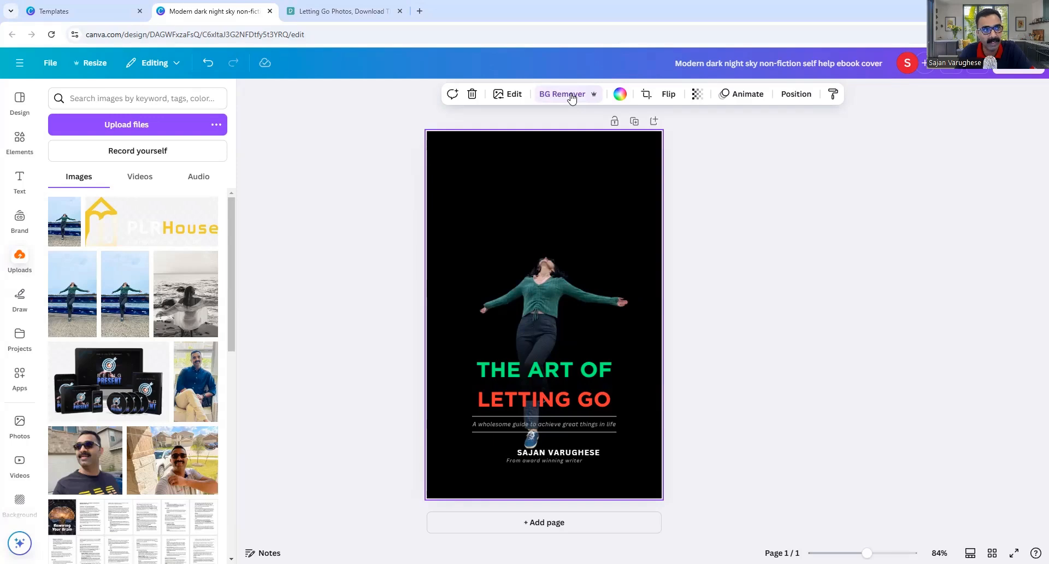
left_click(208, 66)
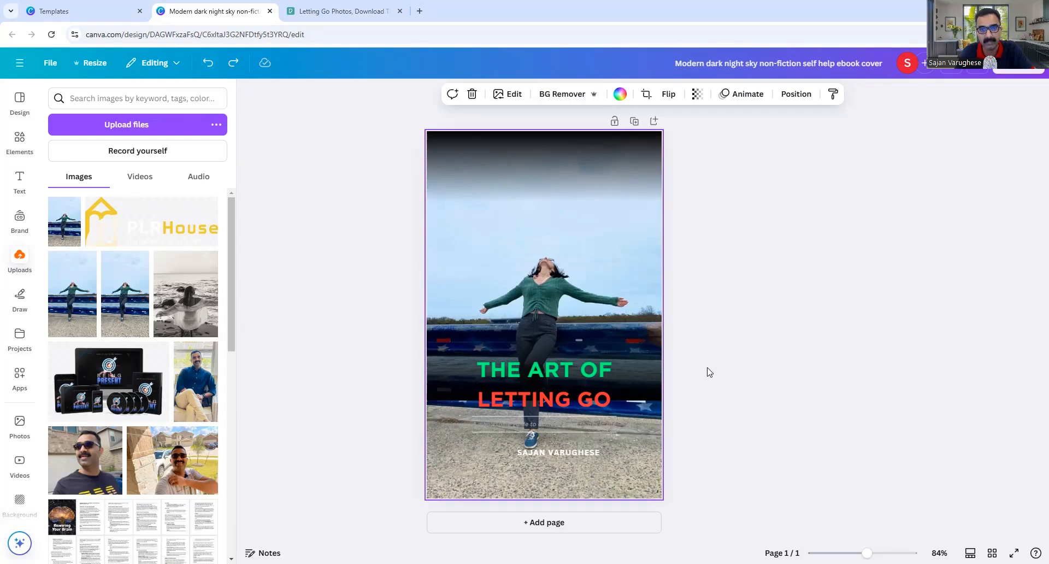
left_click(233, 62)
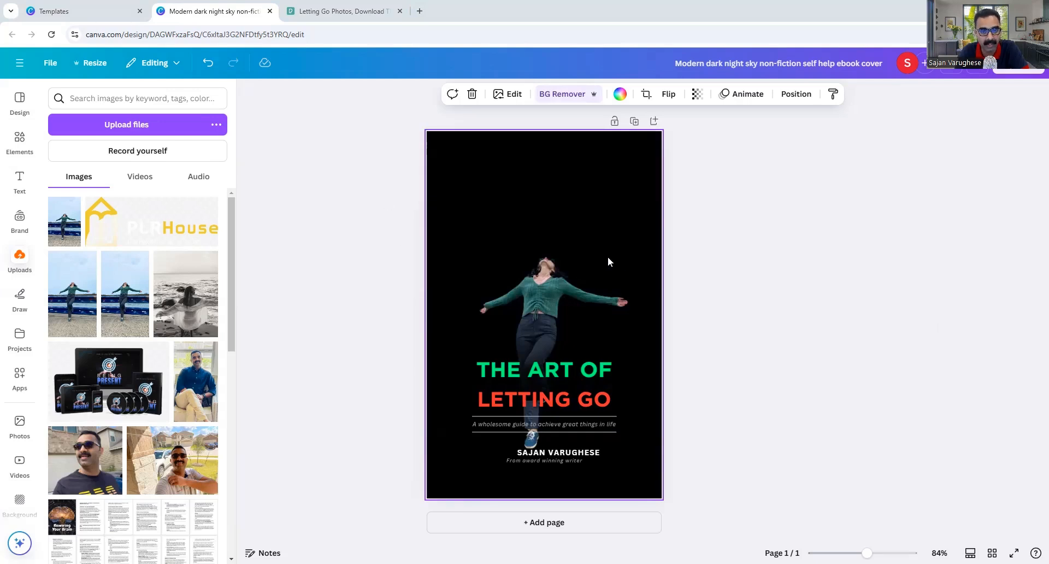
left_click(22, 262)
left_click(121, 126)
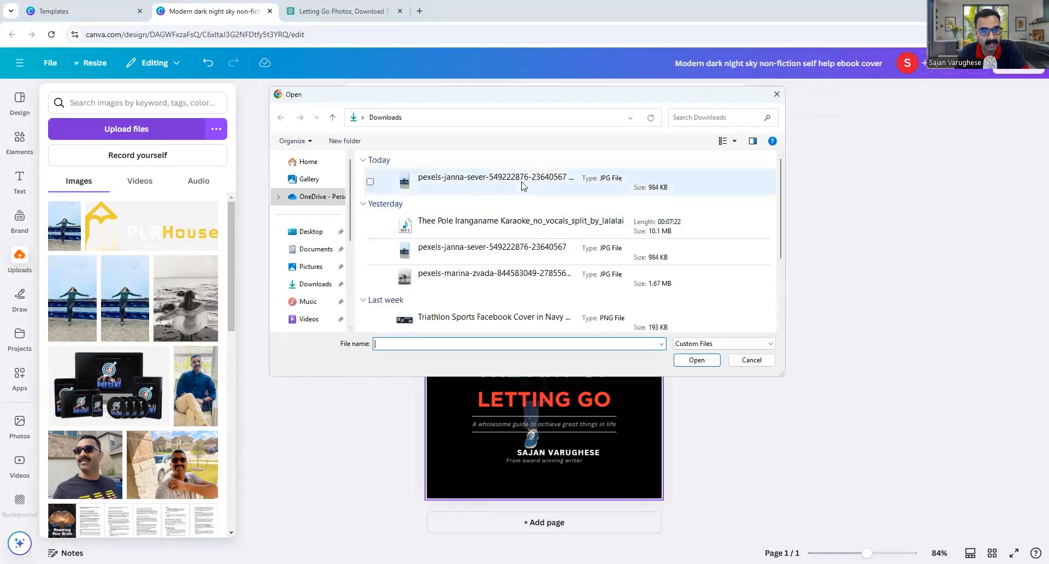
left_click(778, 96)
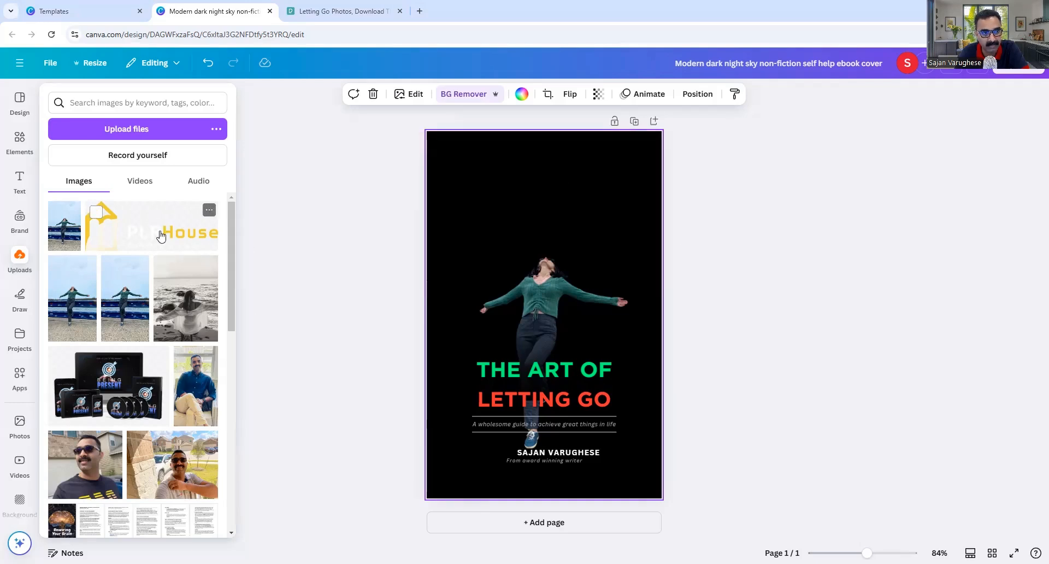
Add the PLR House logo, shrink it, and centre it at the top of the cover.
left_click_drag(511, 192, 532, 194)
left_click_drag(473, 148, 517, 166)
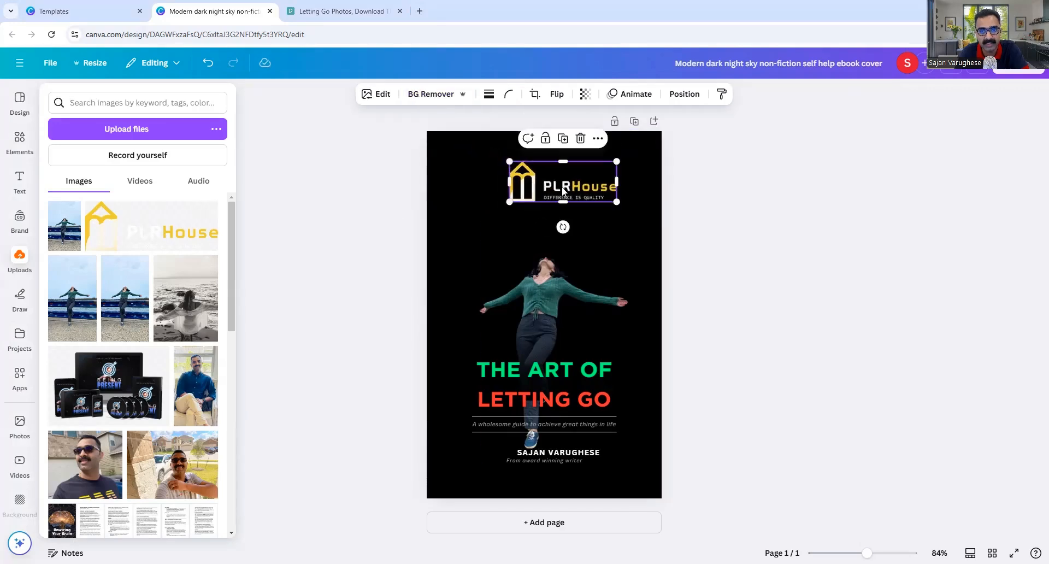
left_click_drag(563, 190, 584, 469)
left_click_drag(596, 360, 544, 163)
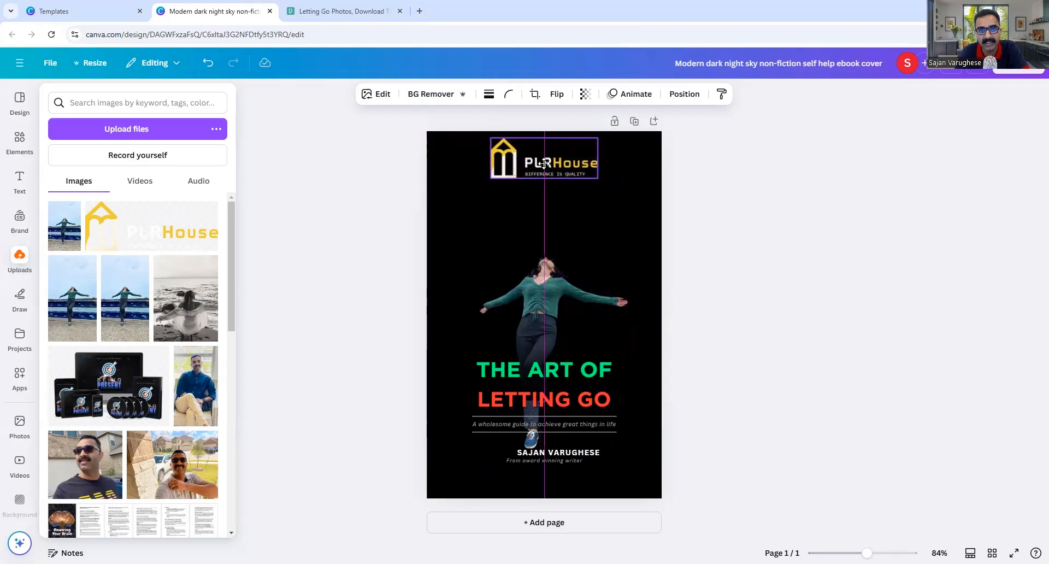